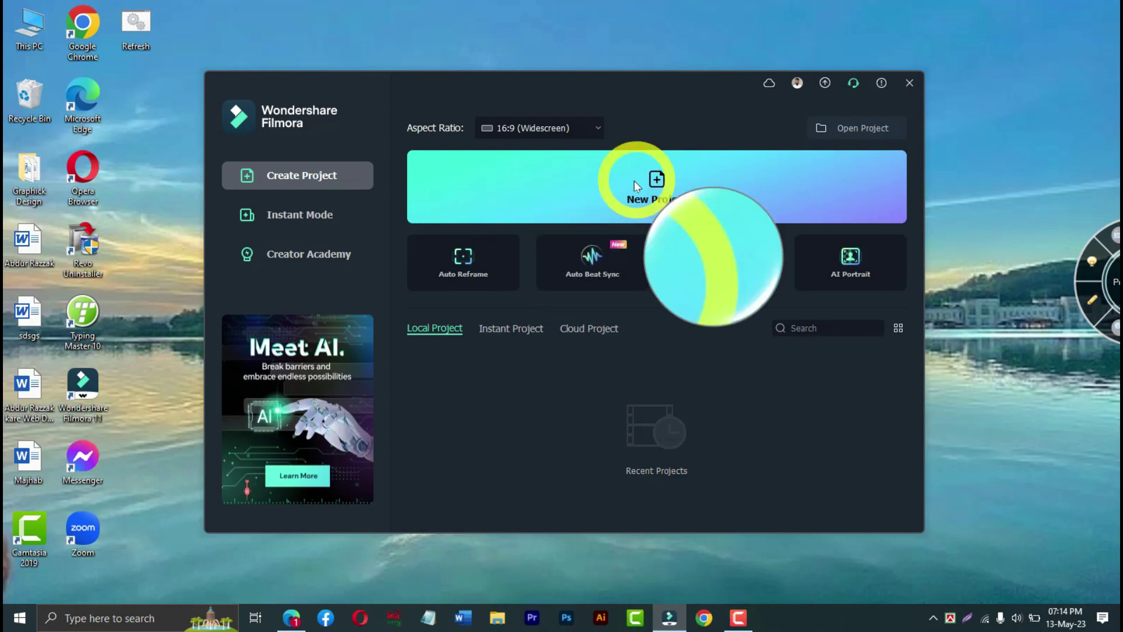
Step: Create a new project and launch the PC screen recorder
click(647, 197)
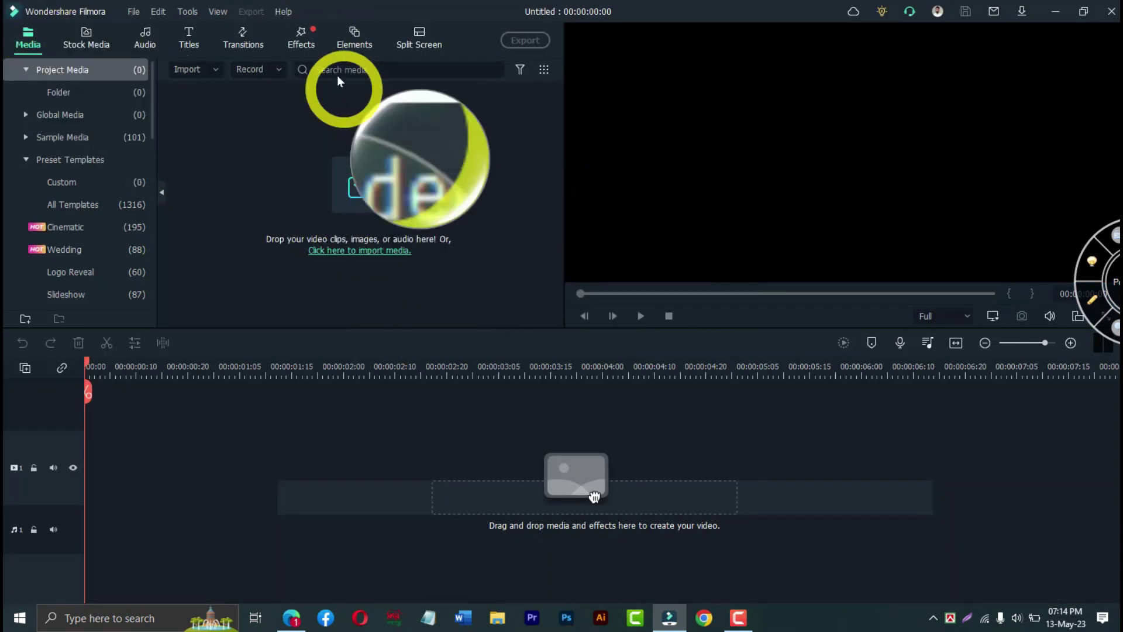
click(131, 12)
mouse_move(168, 108)
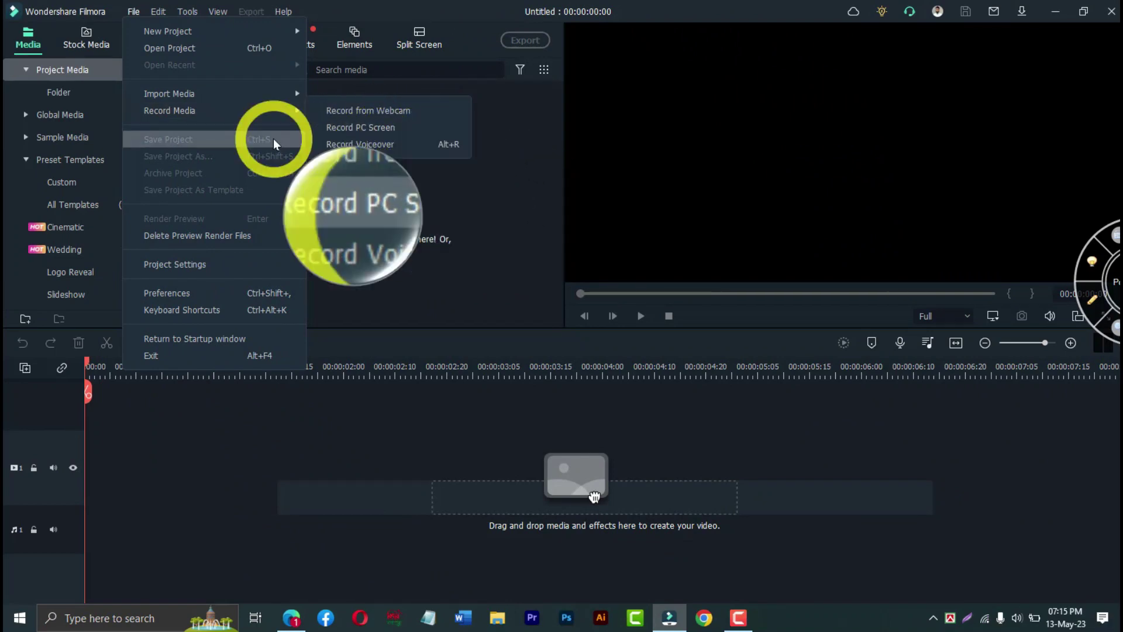
click(375, 123)
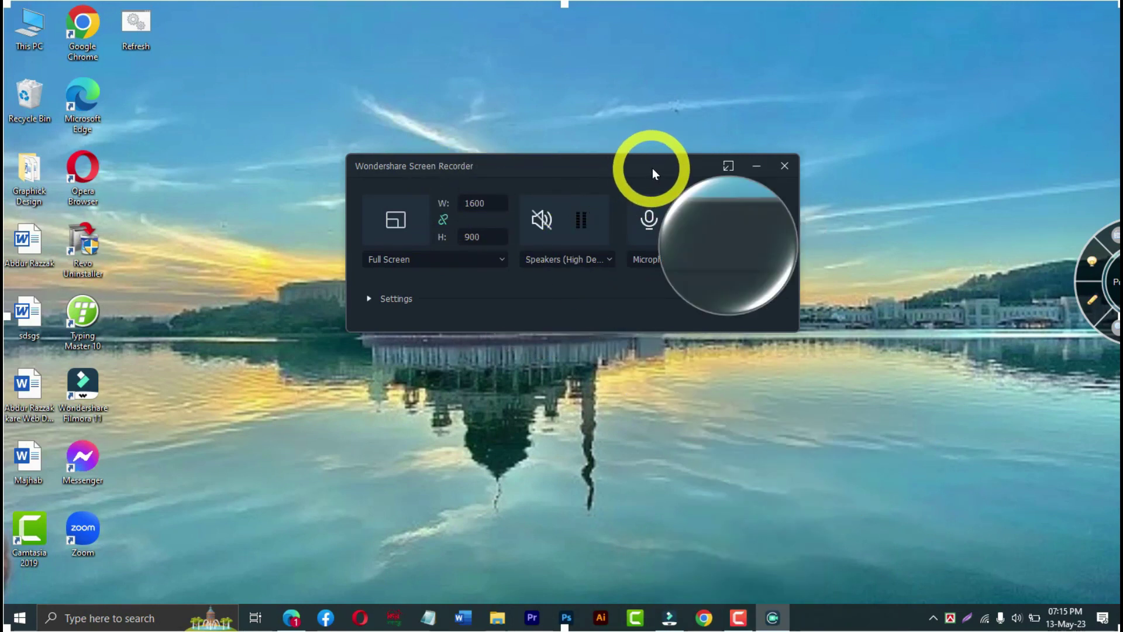
drag(675, 133, 674, 133)
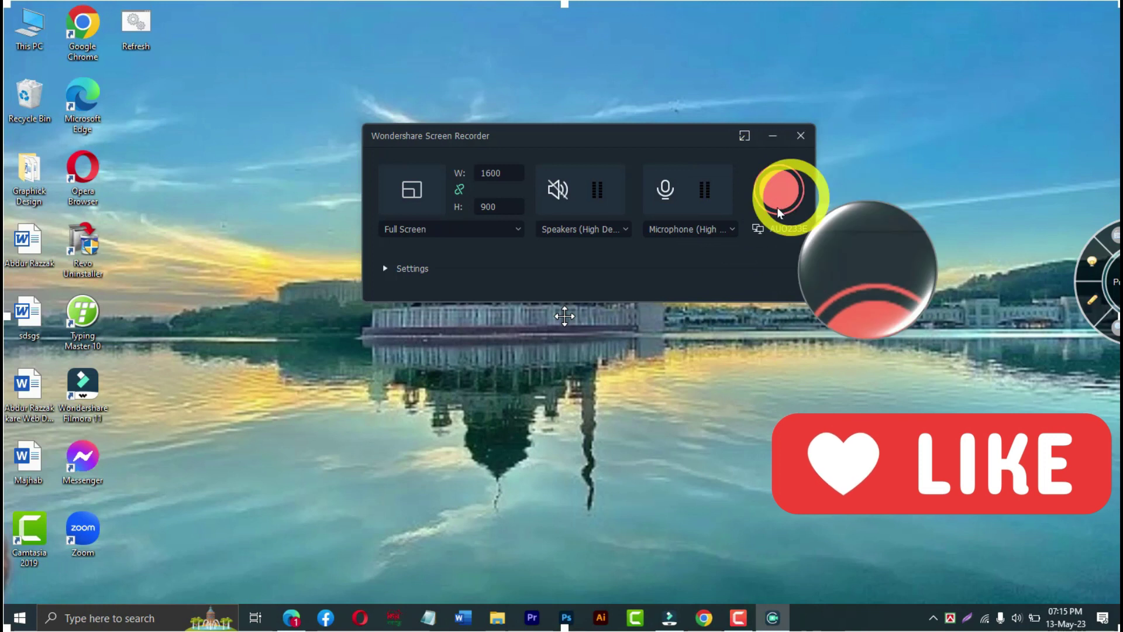
Step: Mark the record button and the microphone controls with rectangles using the on-screen drawing tool, and leave drawing mode
click(1091, 300)
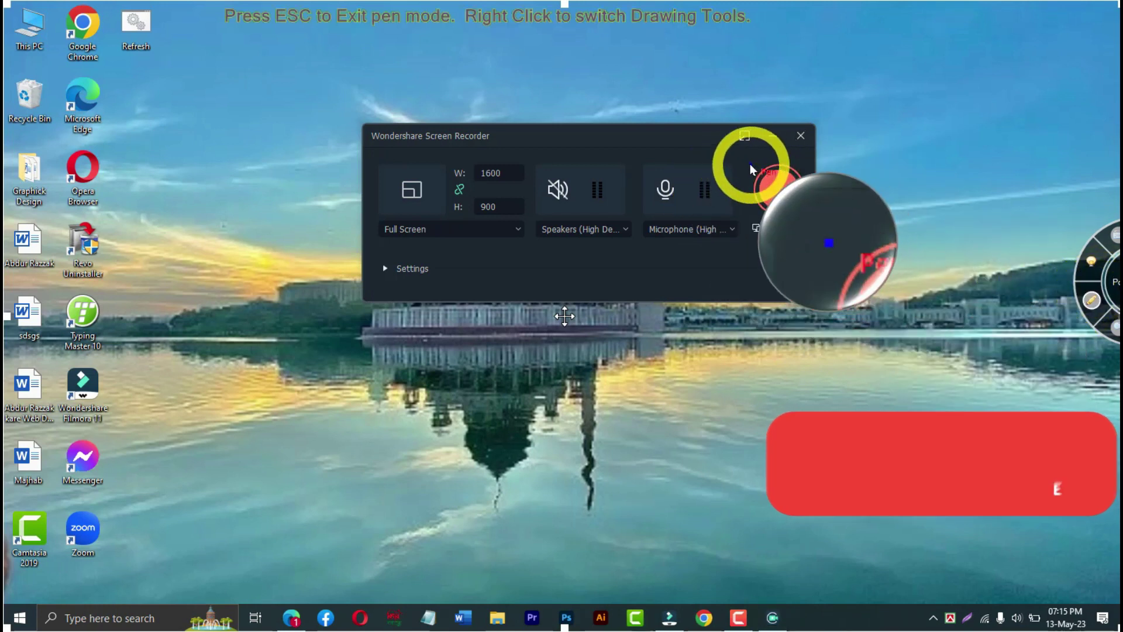
right_click(751, 170)
click(786, 218)
mouse_move(740, 156)
mouse_down()
mouse_move(834, 231)
mouse_move(841, 251)
mouse_up()
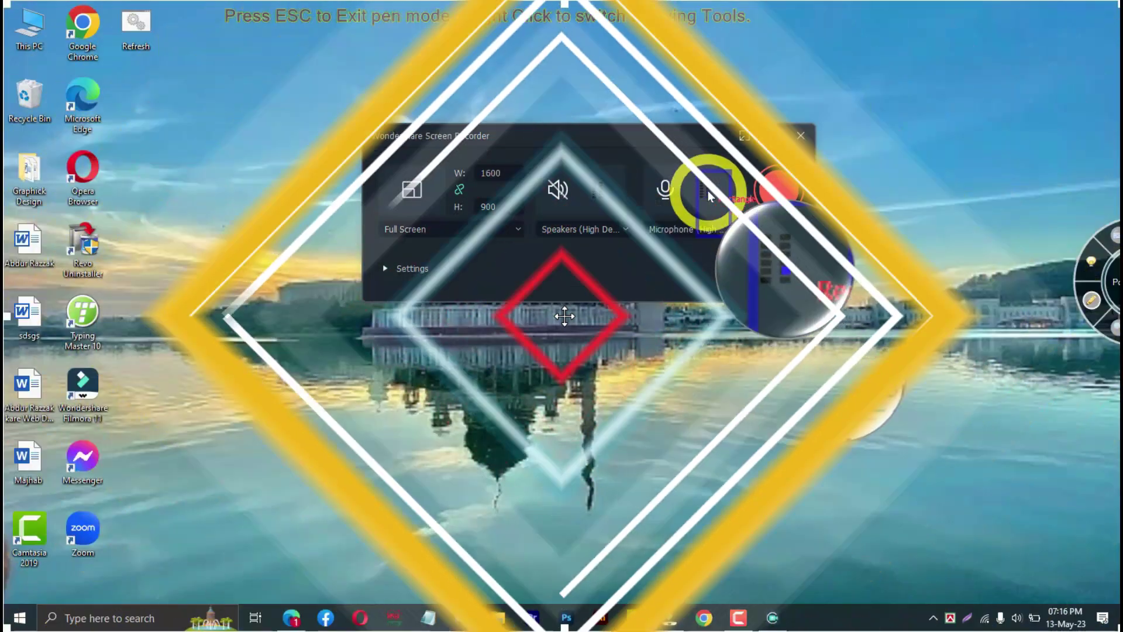
right_click(718, 176)
click(761, 299)
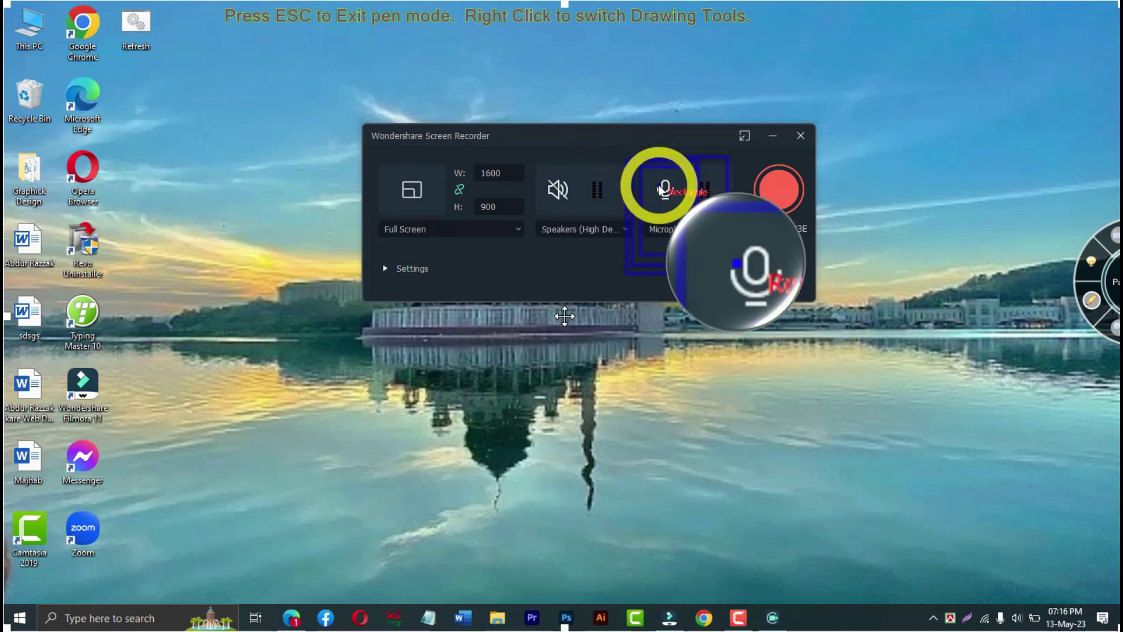
click(709, 325)
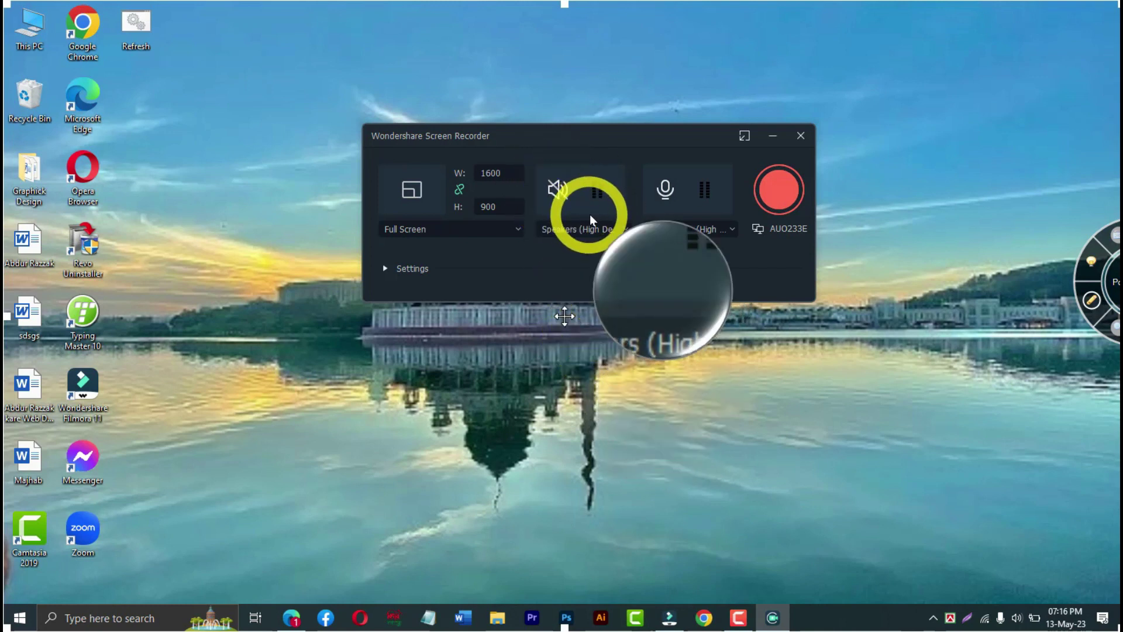
Step: Circle the recorder's width value with the on-screen pen, and leave pen mode
click(1091, 300)
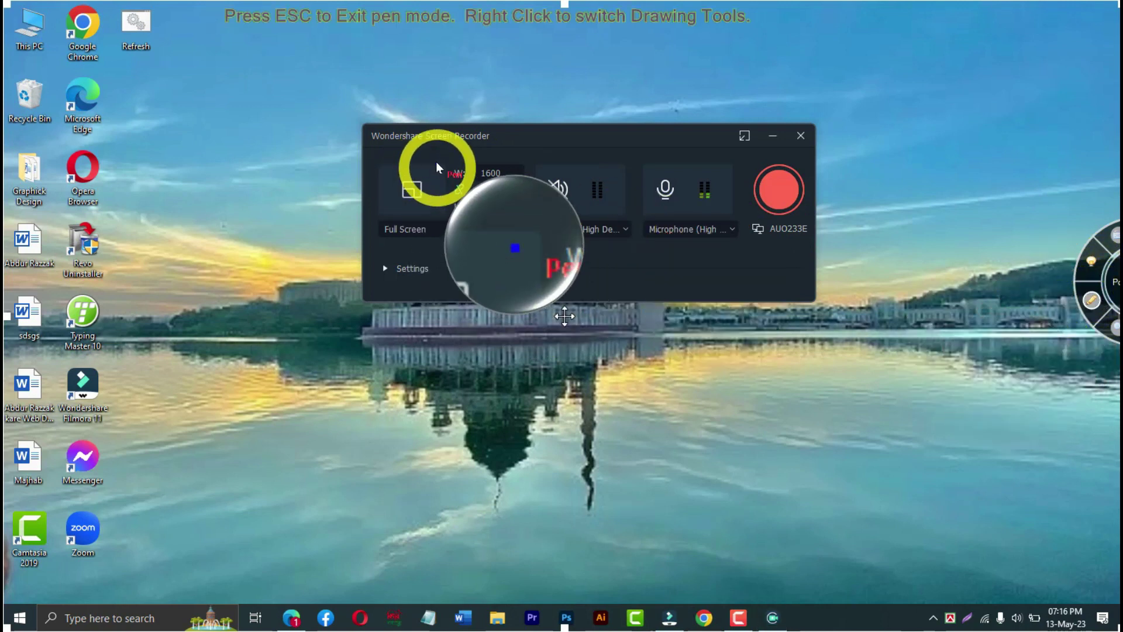
mouse_move(506, 164)
mouse_down()
mouse_move(491, 185)
mouse_move(522, 170)
mouse_move(503, 160)
mouse_move(471, 172)
mouse_move(514, 176)
mouse_up()
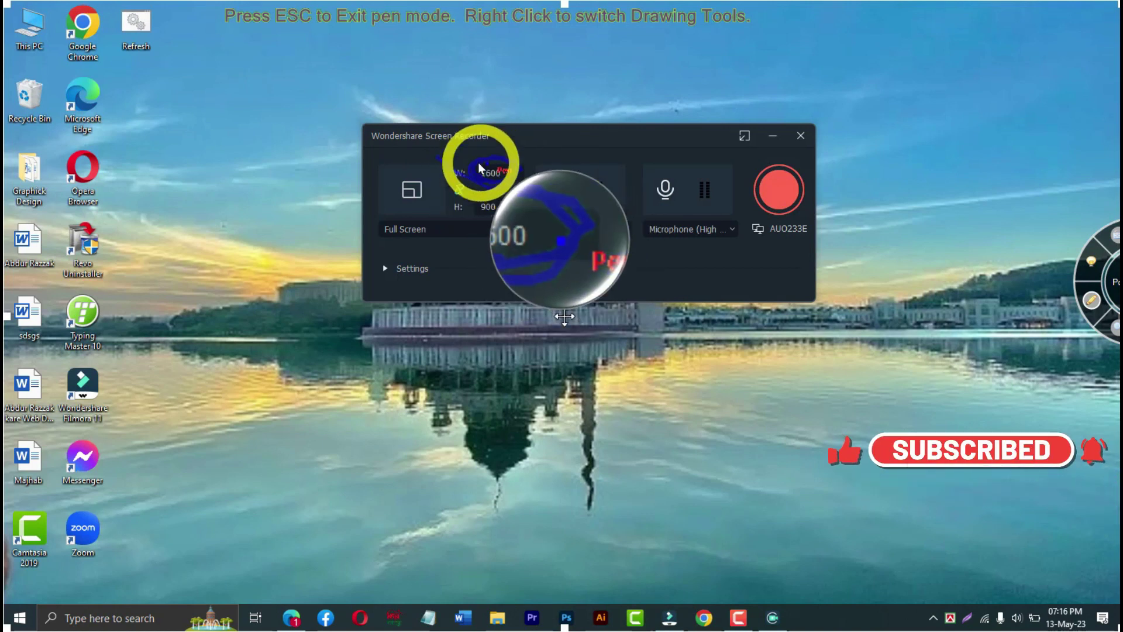
mouse_move(478, 154)
mouse_down()
mouse_move(500, 142)
mouse_move(527, 156)
mouse_move(466, 196)
mouse_move(498, 174)
mouse_move(467, 193)
mouse_move(463, 183)
mouse_move(482, 172)
mouse_move(472, 171)
mouse_move(504, 175)
mouse_up()
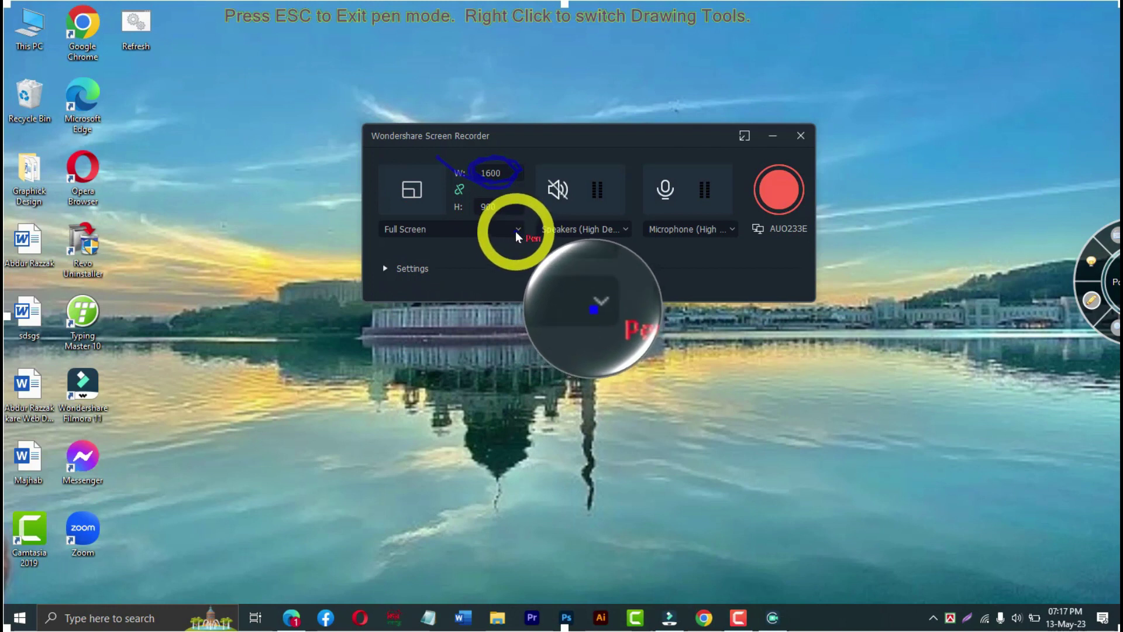
key(Escape)
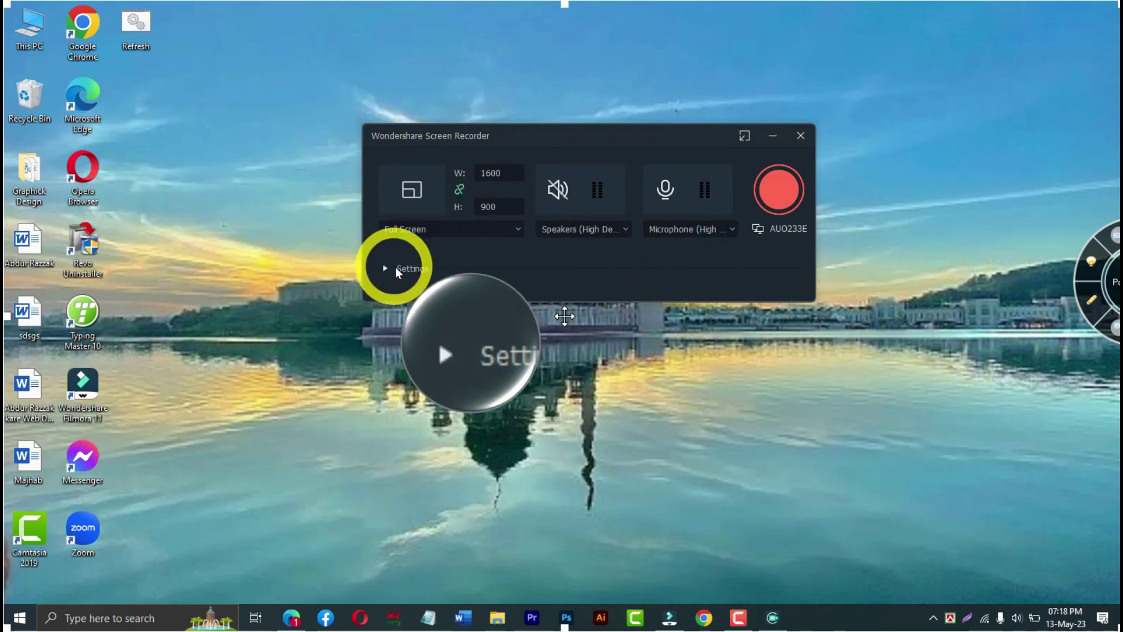
Step: Switch the capture area to Custom and shrink it to about 463 by 277 pixels
click(513, 234)
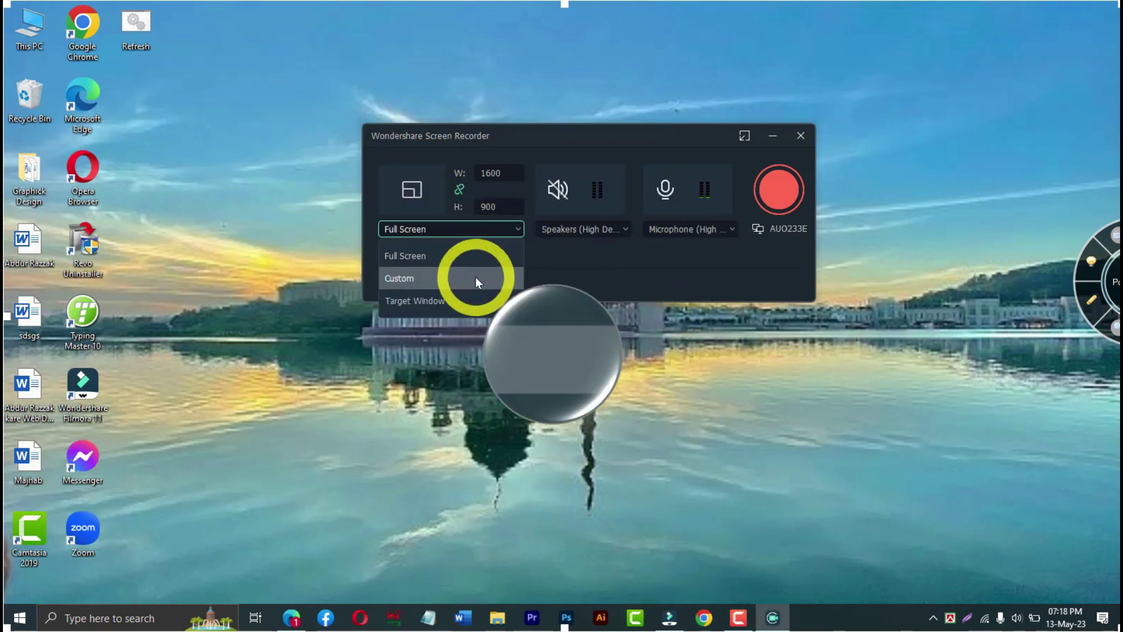
click(475, 278)
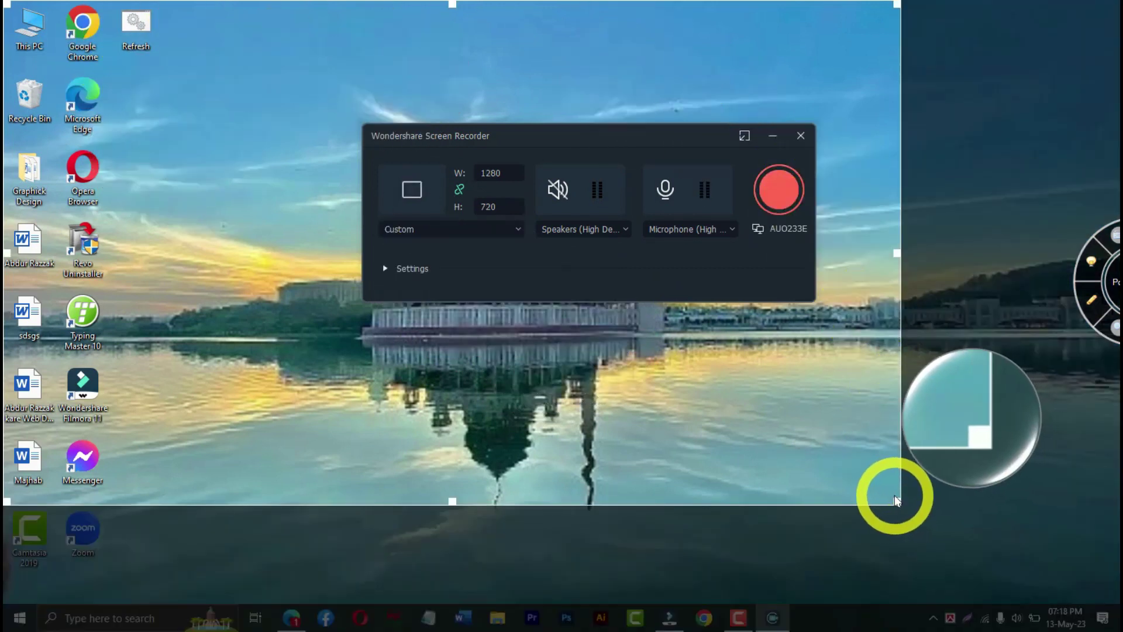
drag(897, 501, 319, 186)
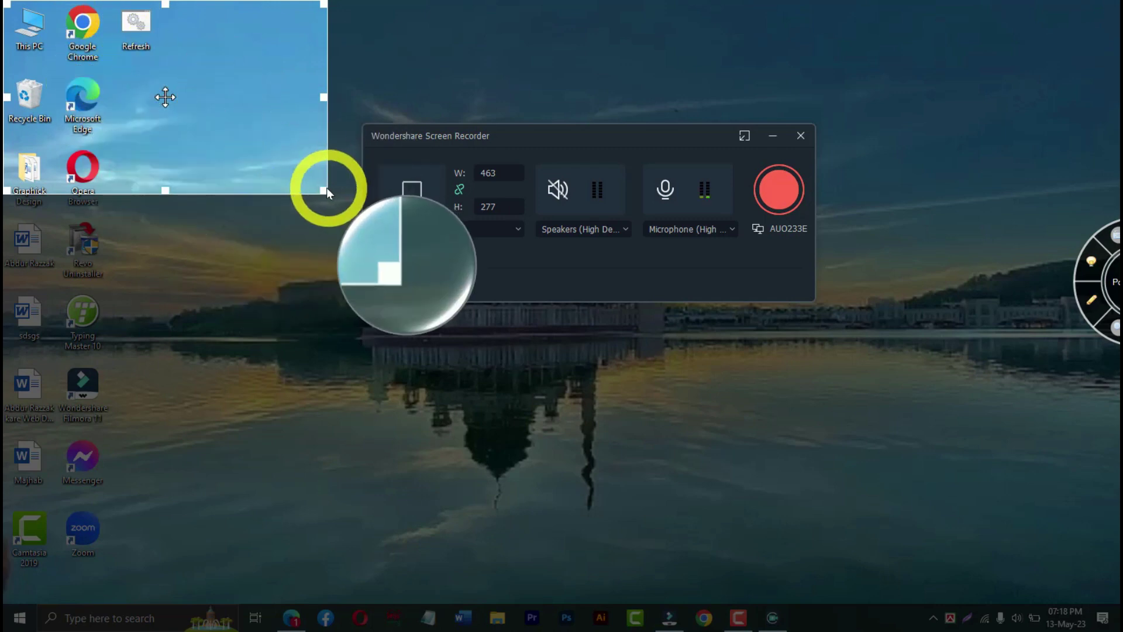
Step: Return the capture area to Full Screen
drag(327, 187, 1114, 623)
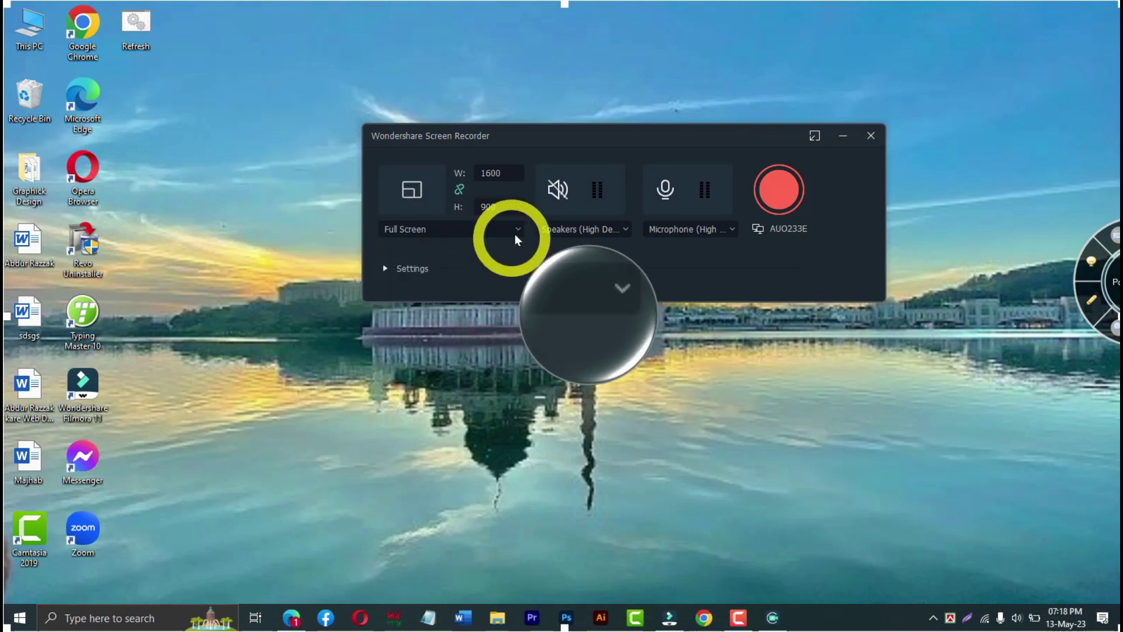
click(443, 231)
click(421, 252)
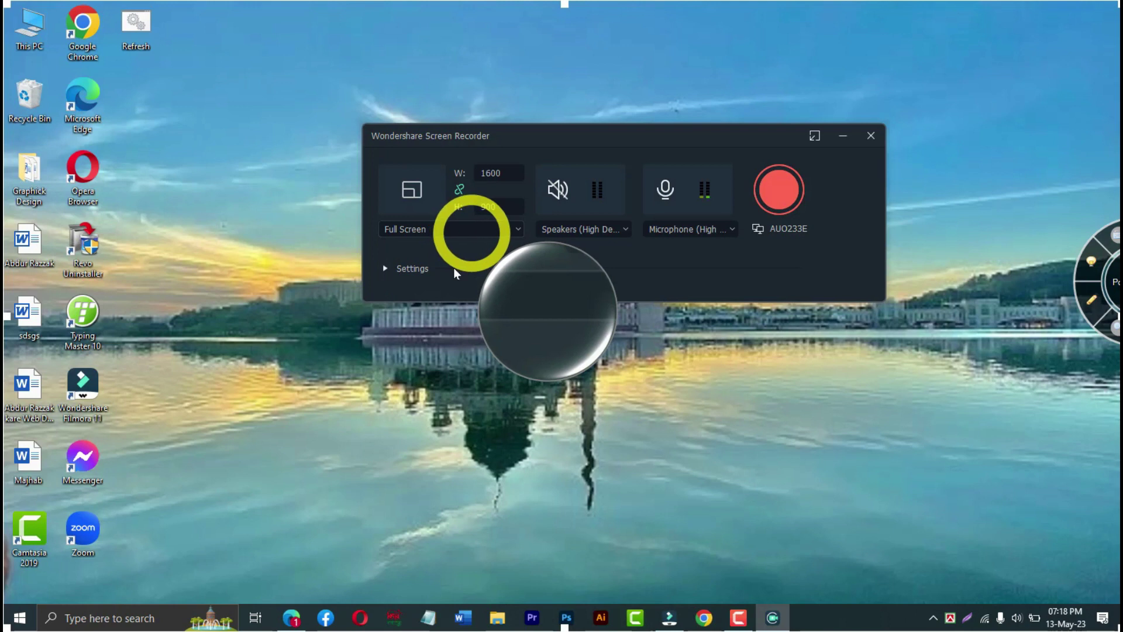
click(510, 231)
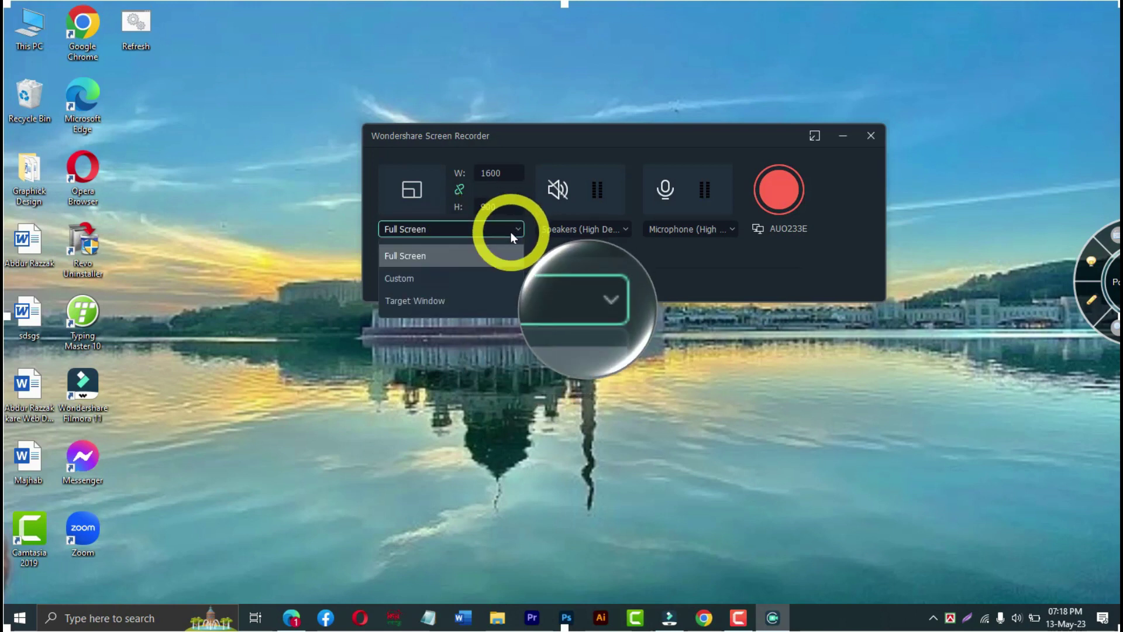
click(510, 231)
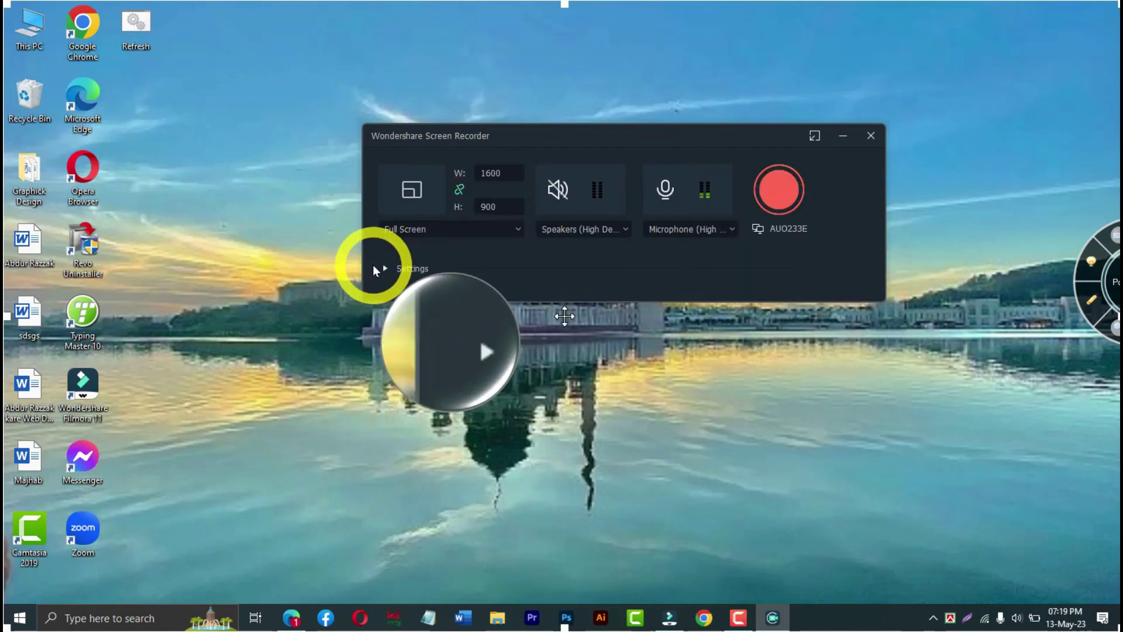
Step: Expand the recorder's settings and browse Downloads and Documents as save locations without choosing a folder
click(385, 269)
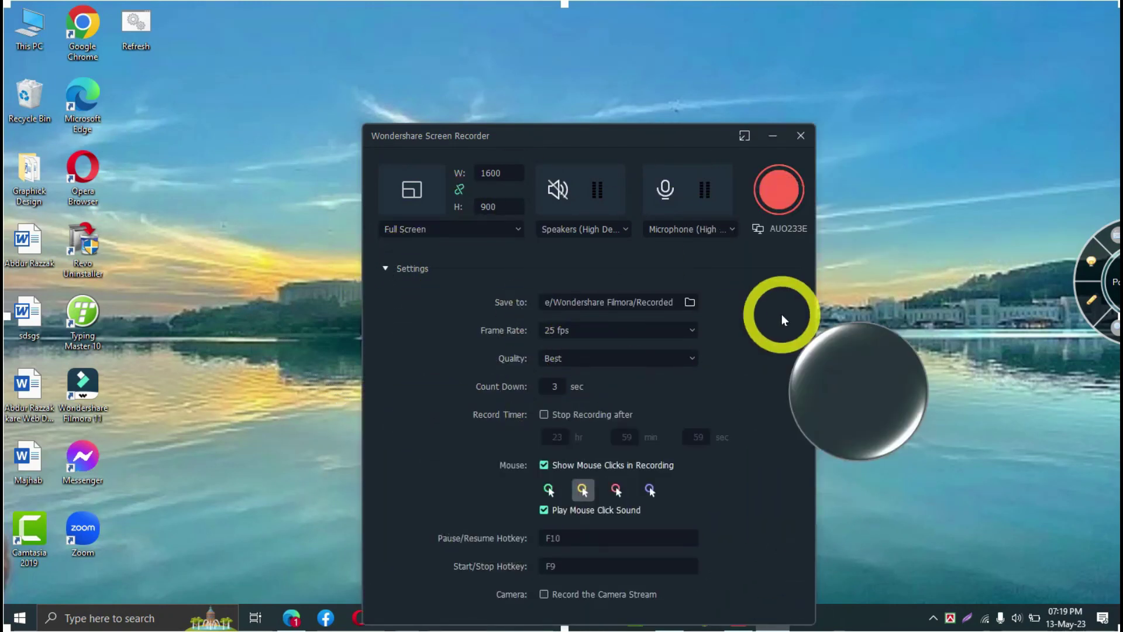
click(690, 302)
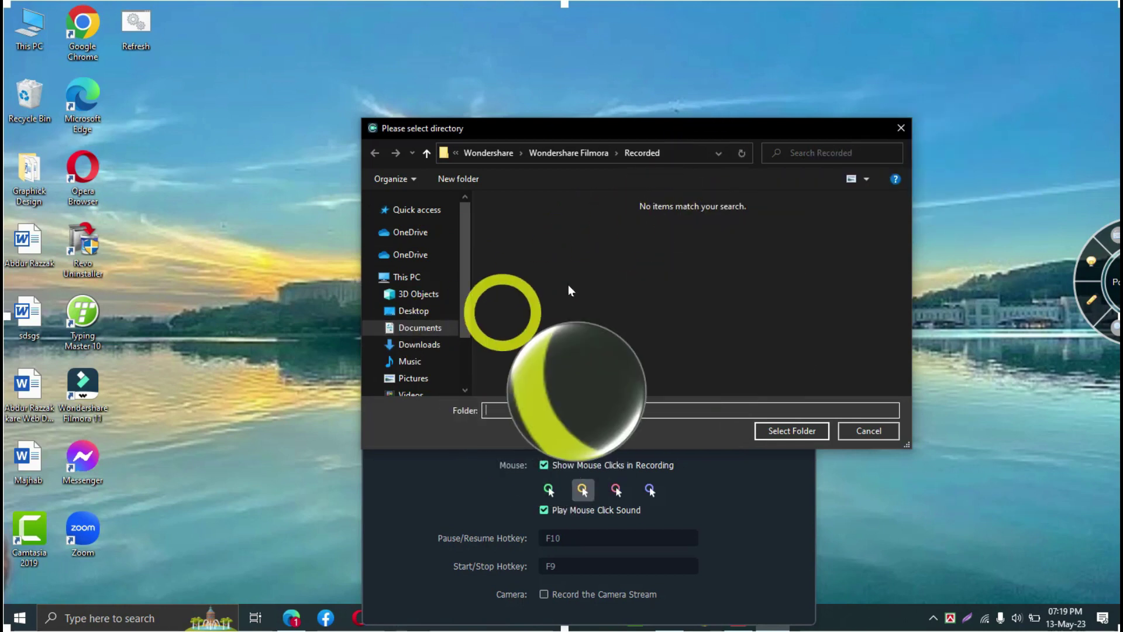
click(413, 350)
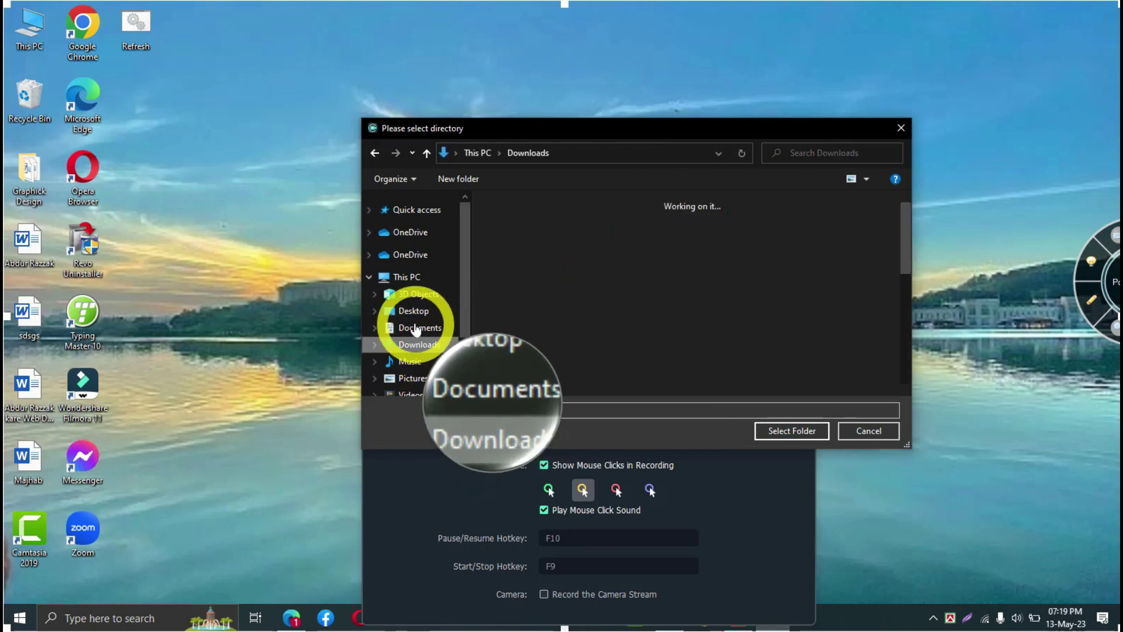
click(416, 328)
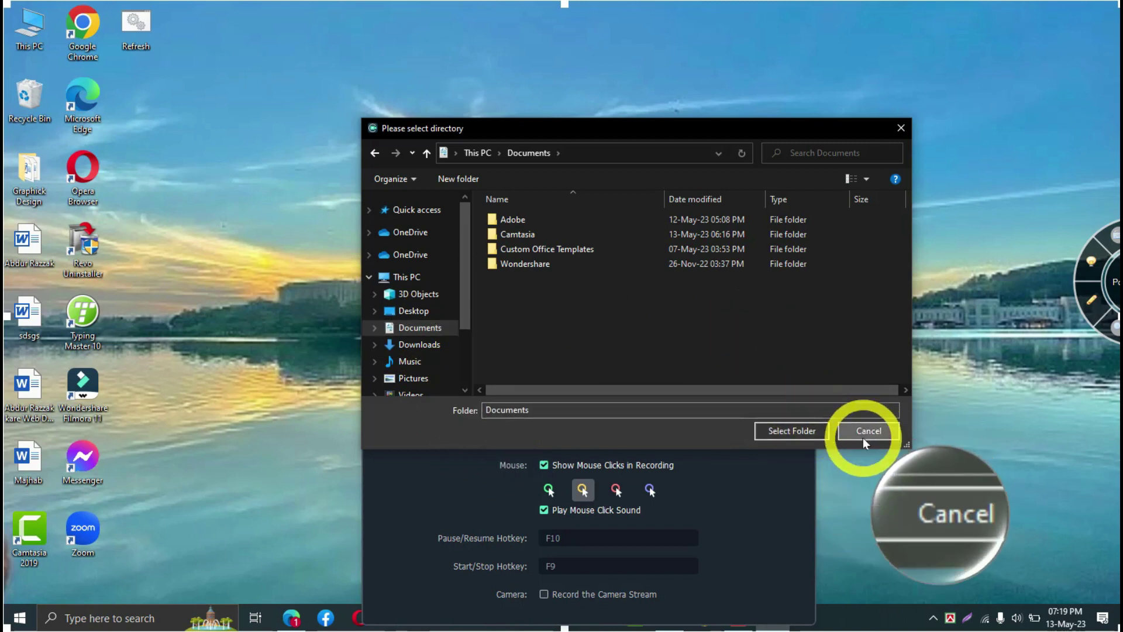
click(865, 432)
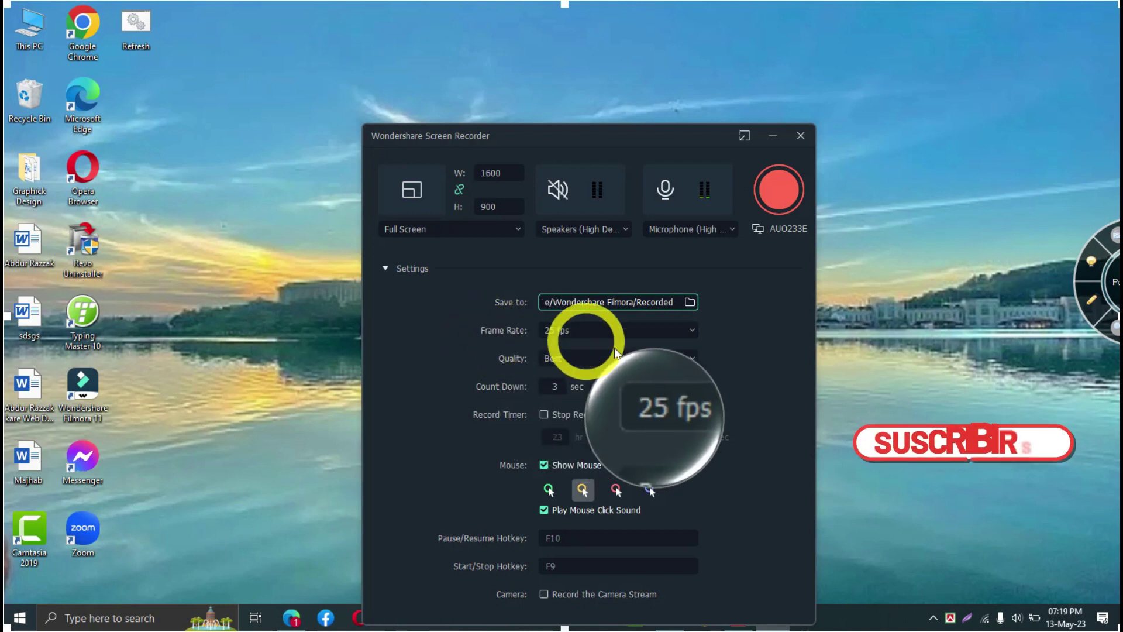
Step: Review the available frame rates and set the recording frame rate to 30 fps
click(688, 331)
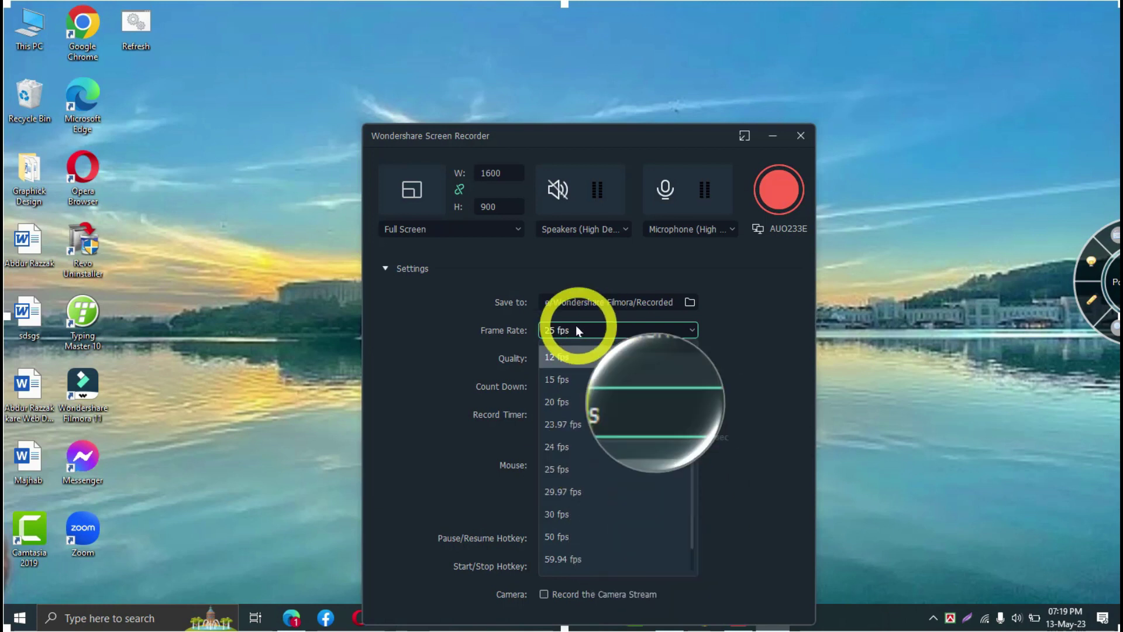
click(590, 329)
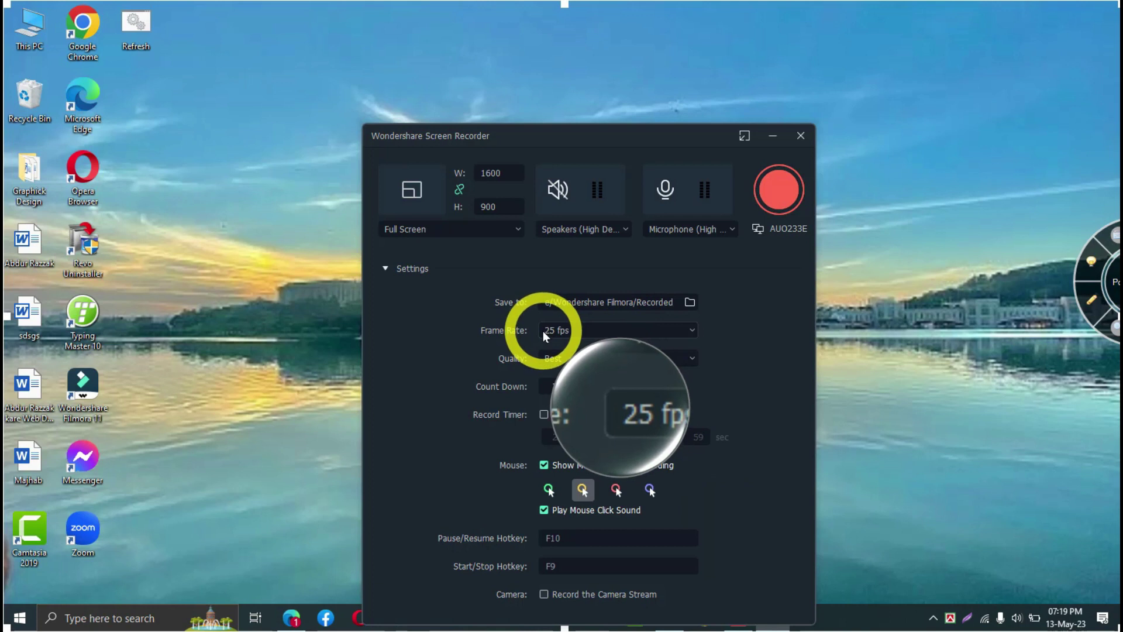
click(654, 333)
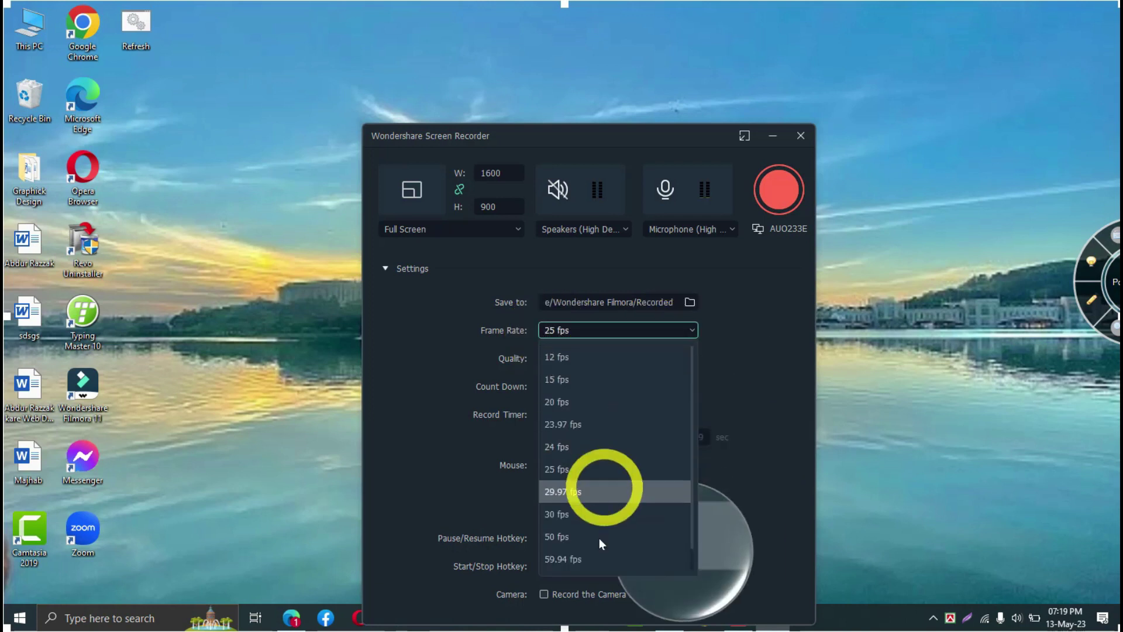
click(555, 515)
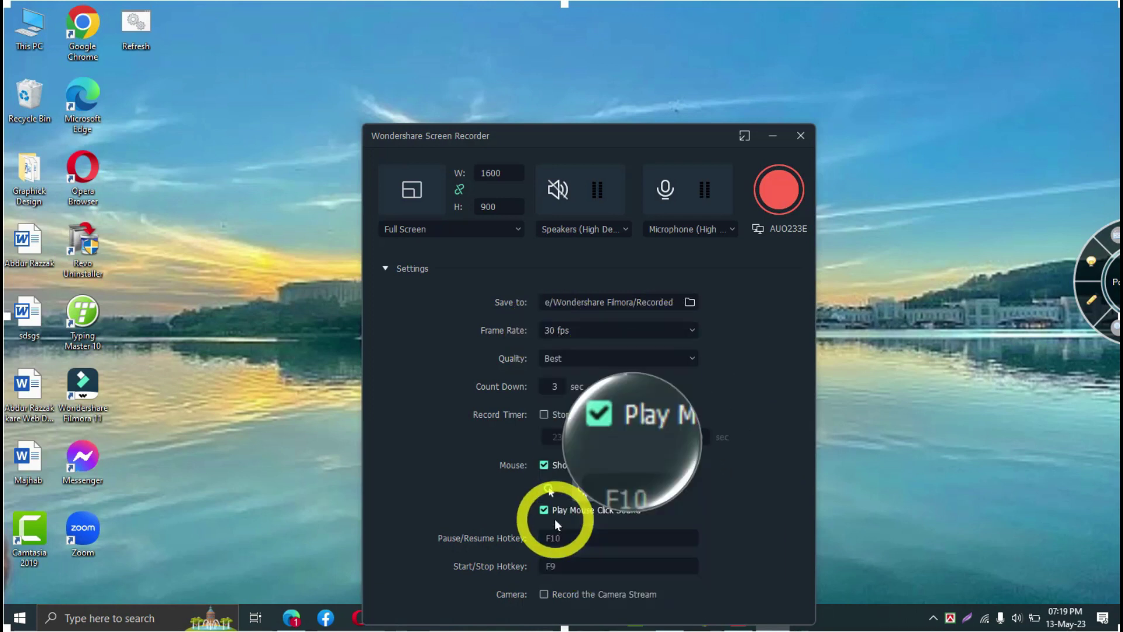
Step: Set the recording frame rate to 25 fps and the quality to Best
click(690, 329)
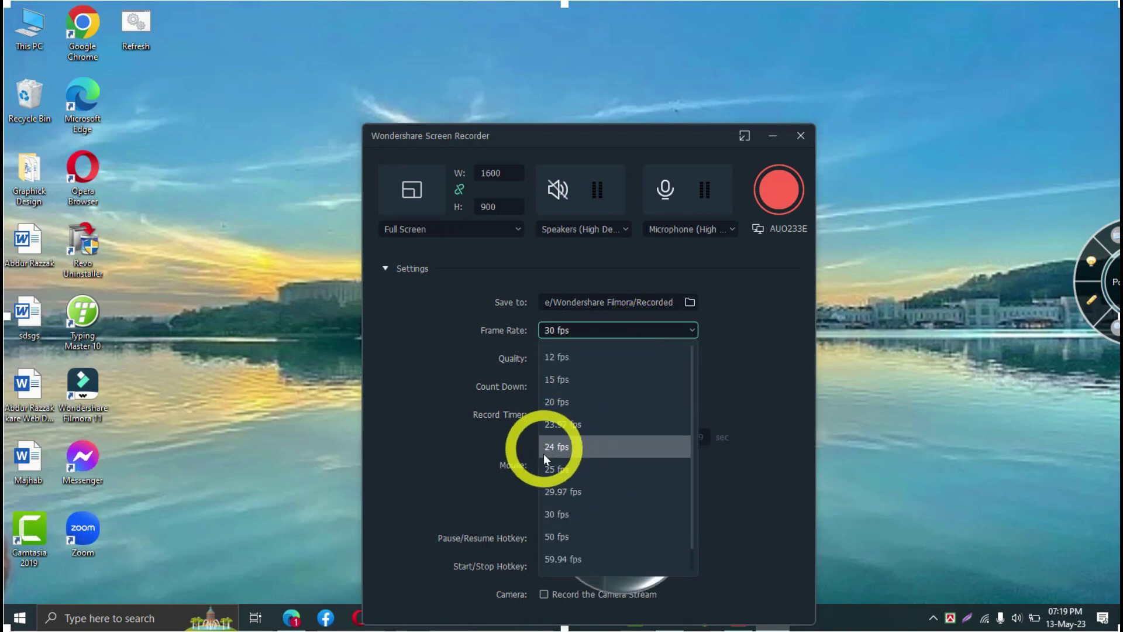
click(553, 472)
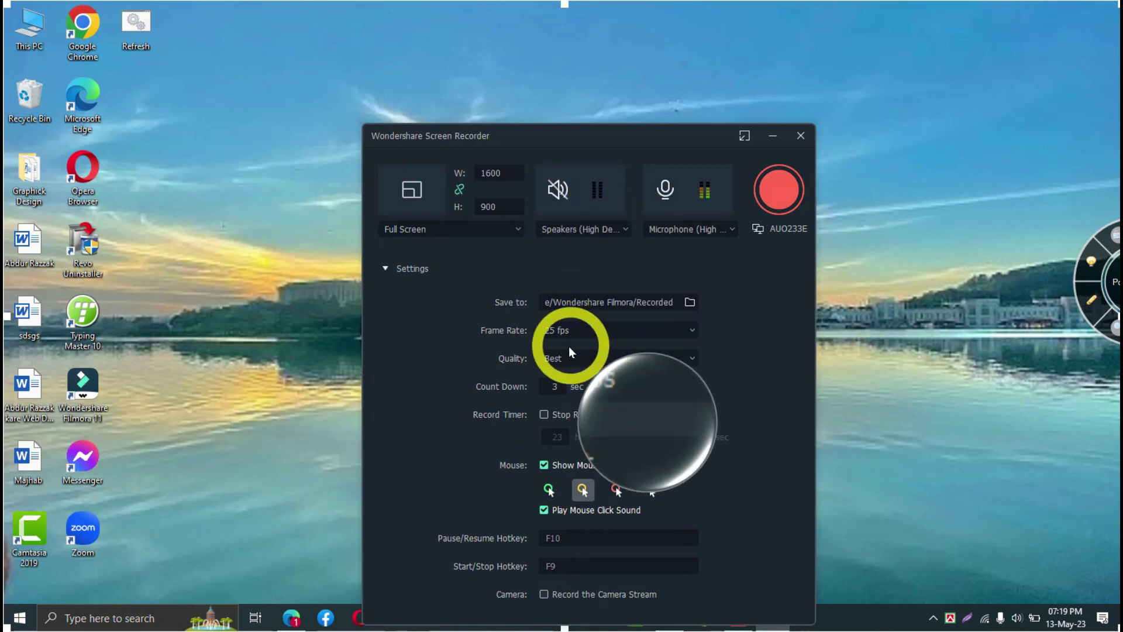
click(643, 361)
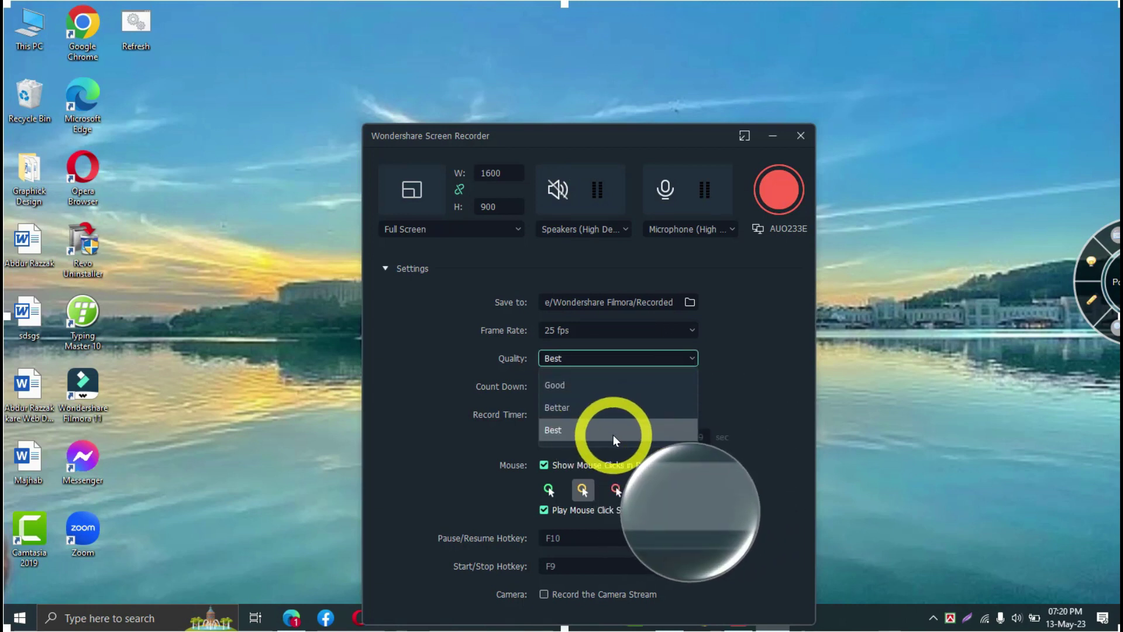
click(612, 434)
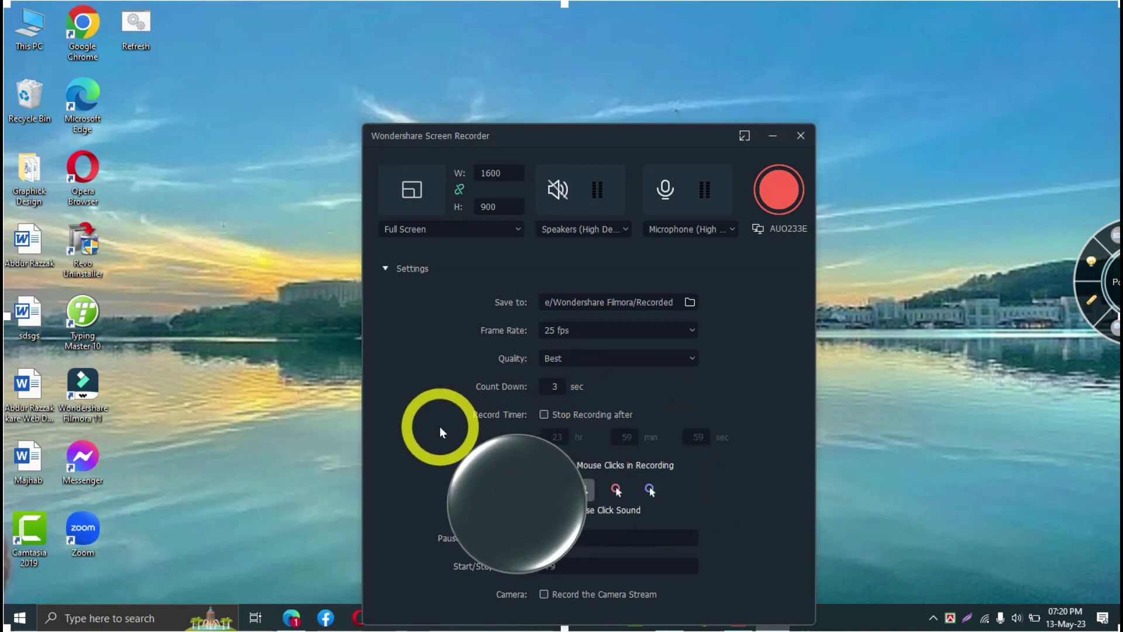
click(543, 414)
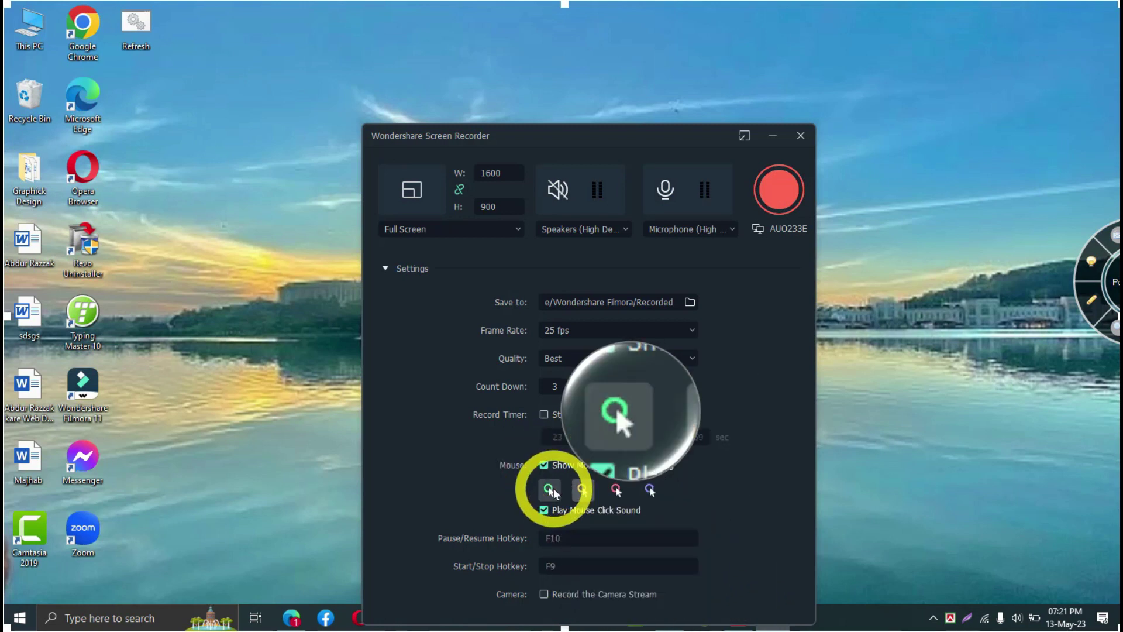
right_click(206, 254)
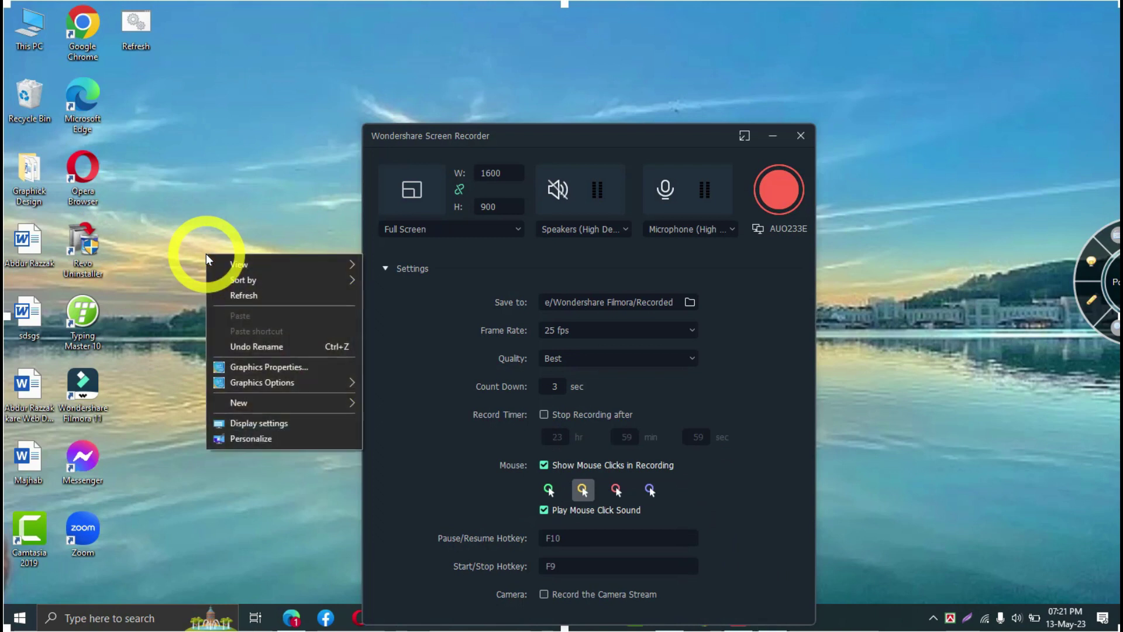
click(189, 214)
right_click(217, 198)
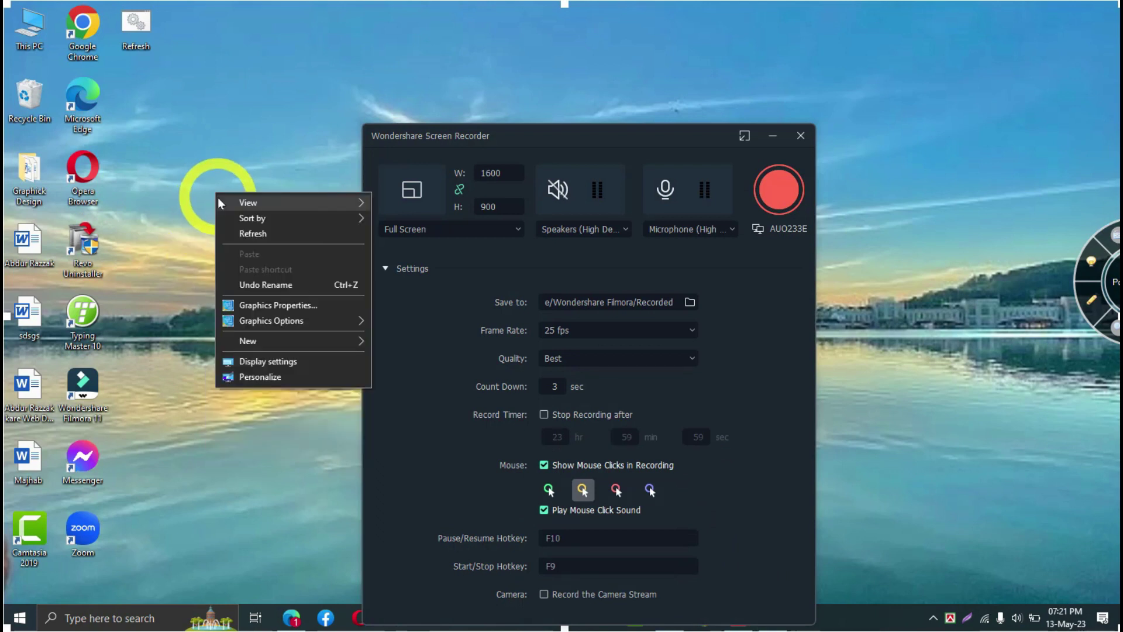
Step: Set the recorder's mouse click highlight to the green style and refresh the desktop to try it out
click(253, 234)
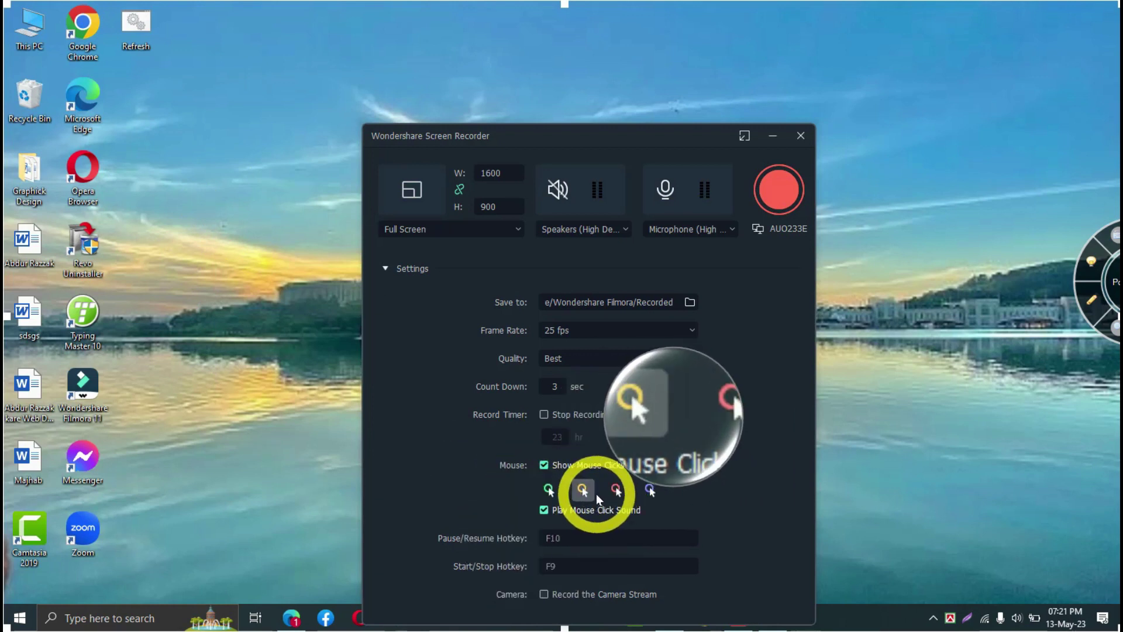
click(553, 491)
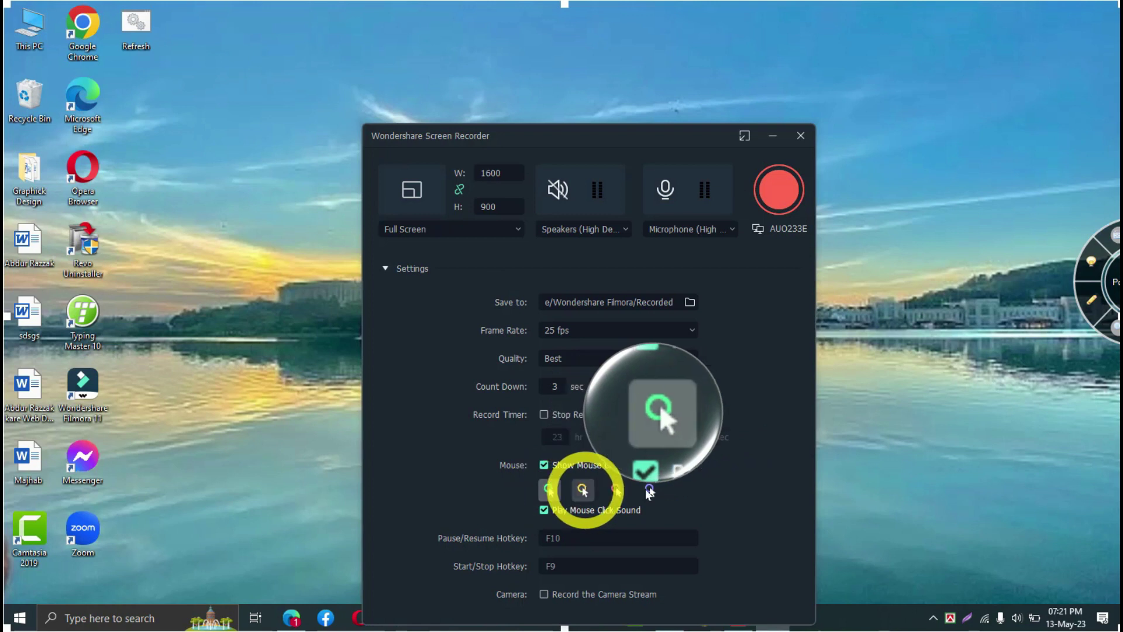
right_click(193, 365)
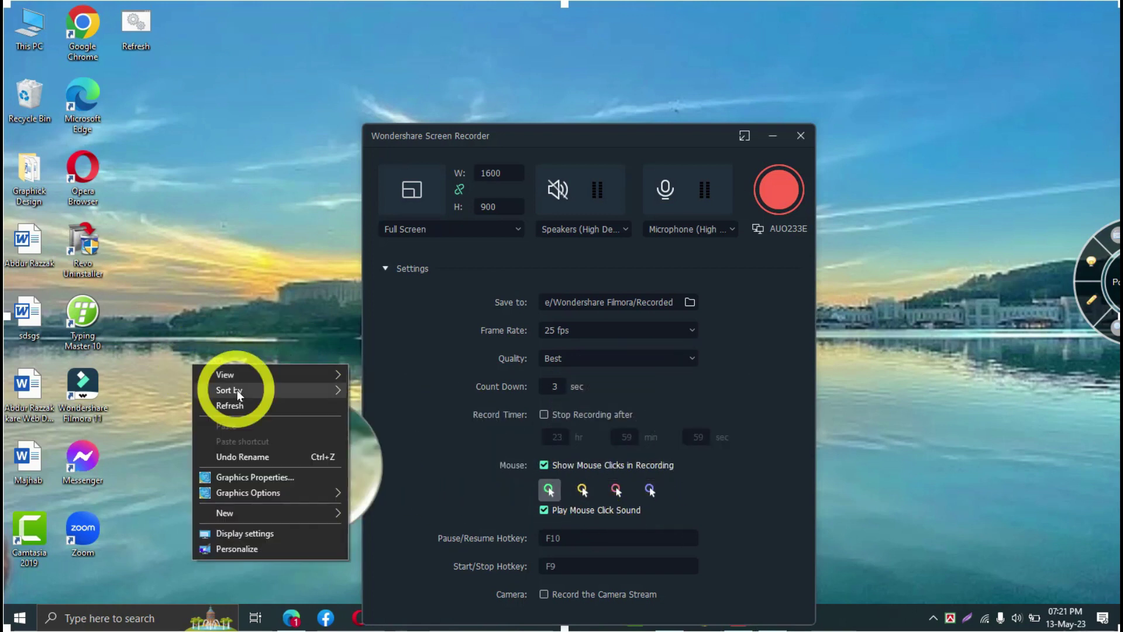
click(248, 407)
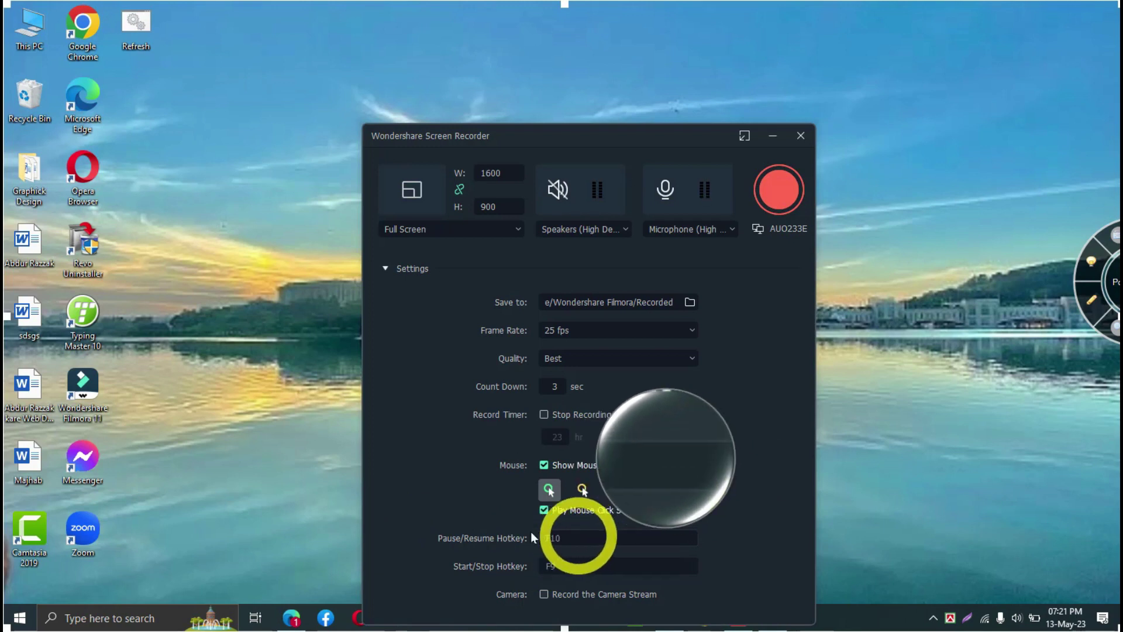
Step: Enter F10 as the recorder's Pause/Resume hotkey
click(576, 537)
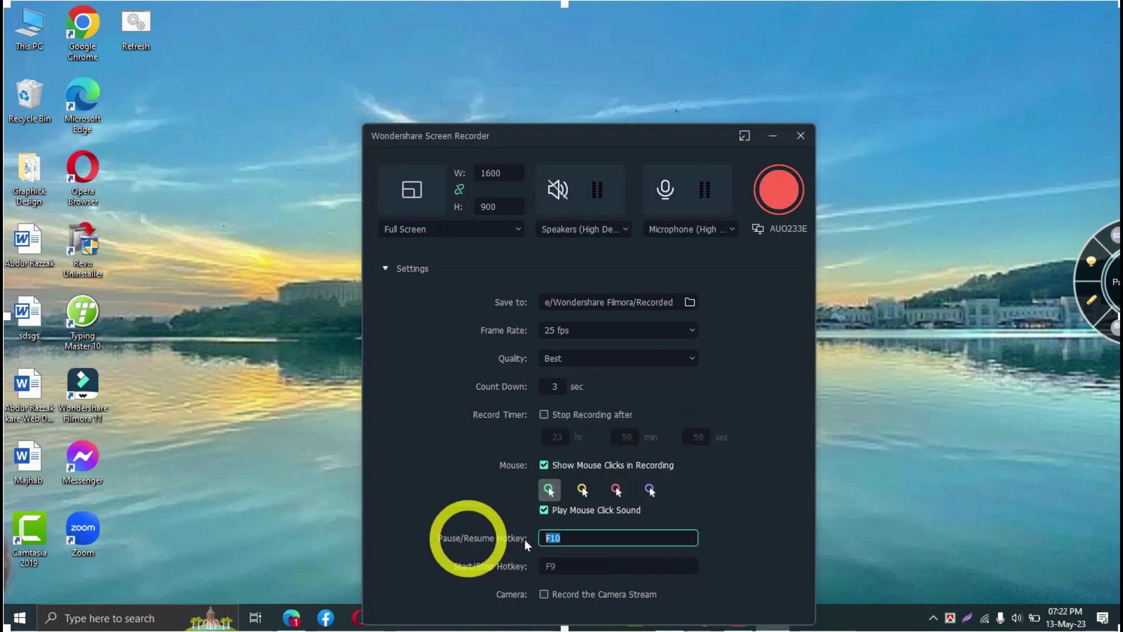
click(587, 542)
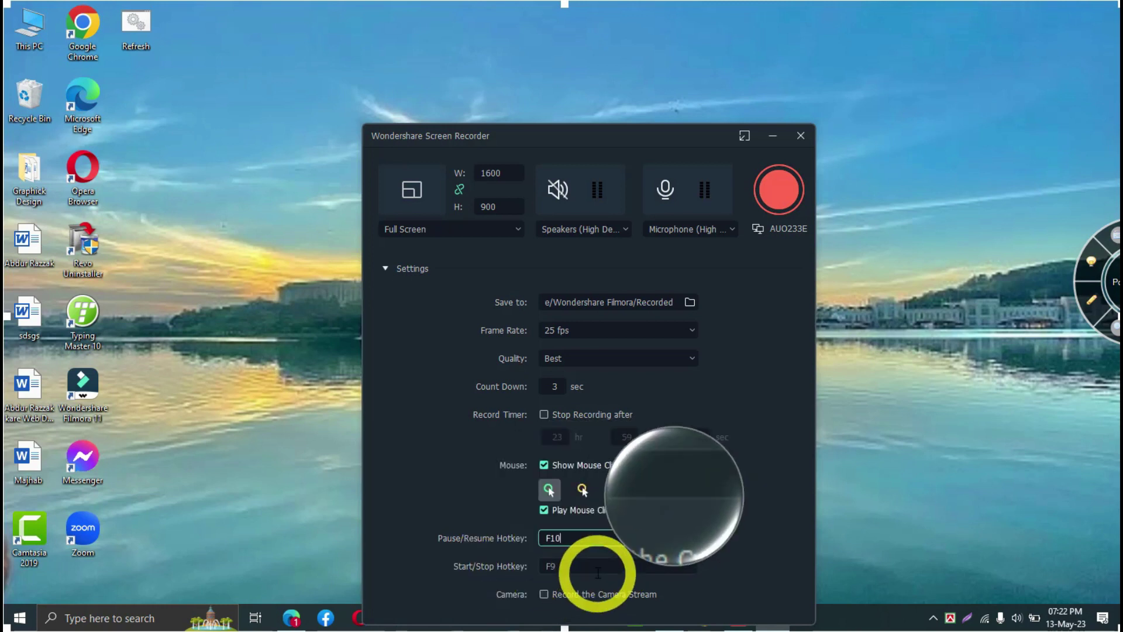
key(F10)
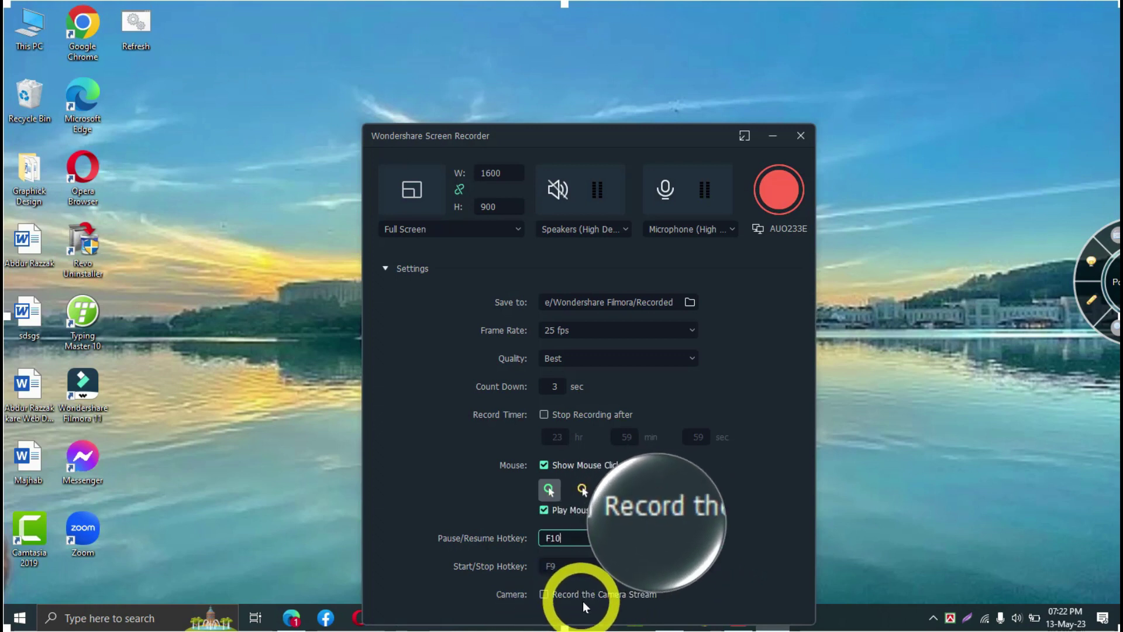
click(544, 594)
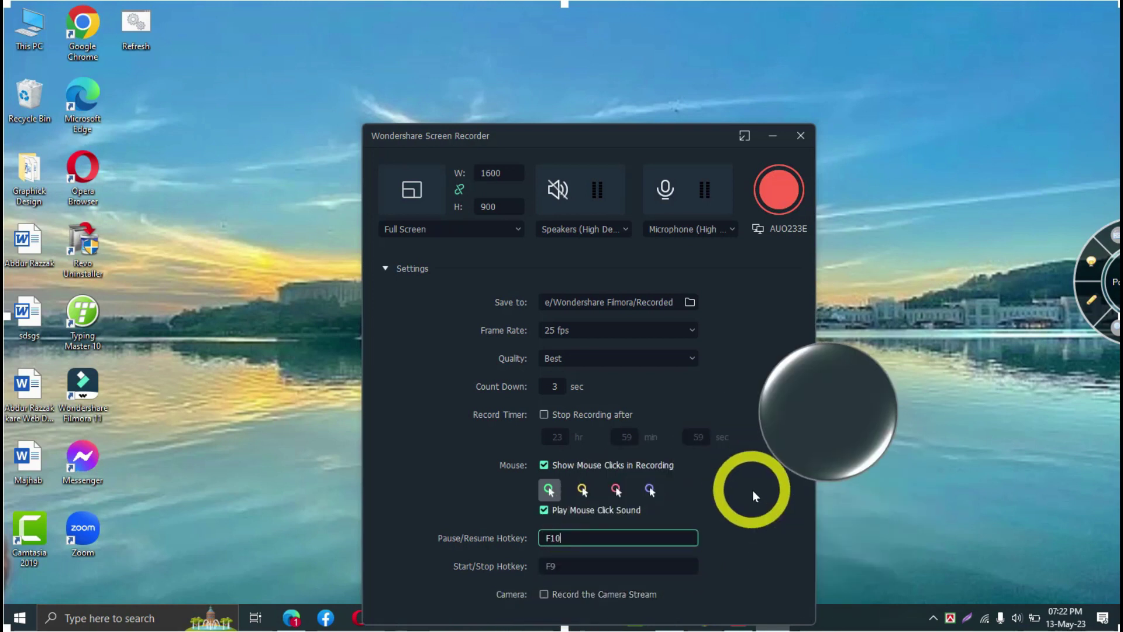
Step: Move the recorder window higher, collapse its settings and start recording the full screen
drag(692, 75, 692, 75)
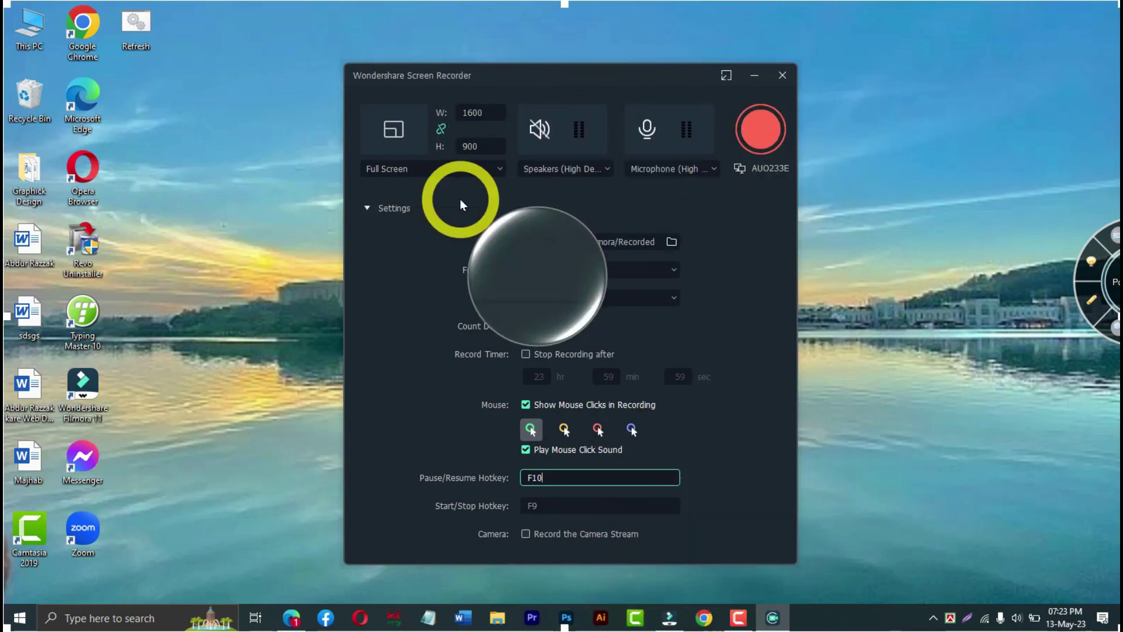
drag(595, 86, 525, 32)
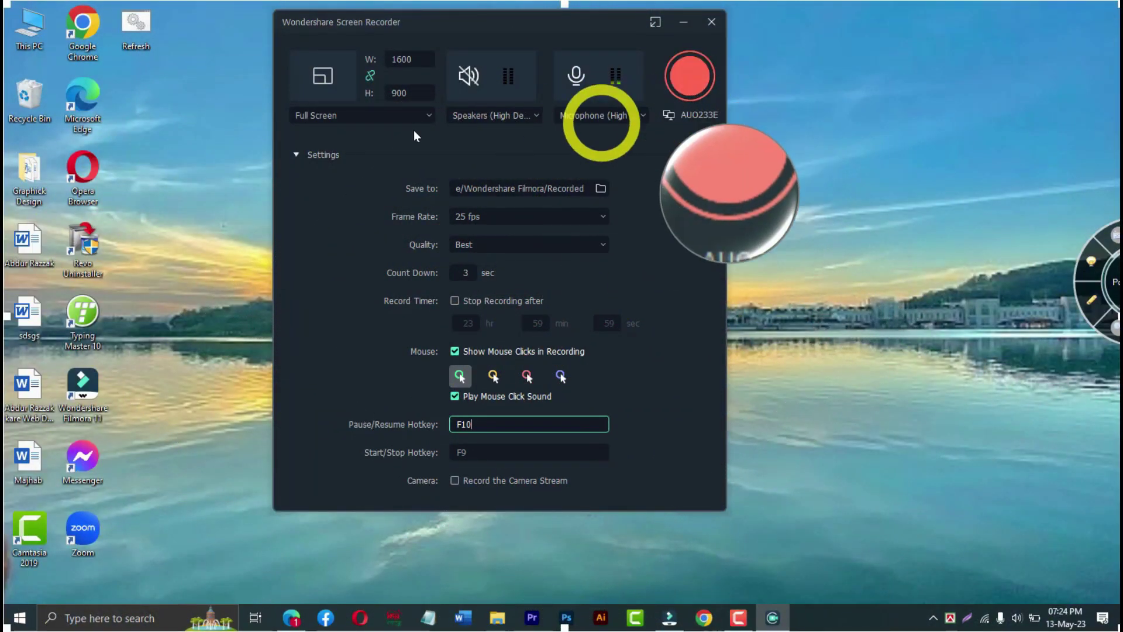
click(302, 156)
click(686, 76)
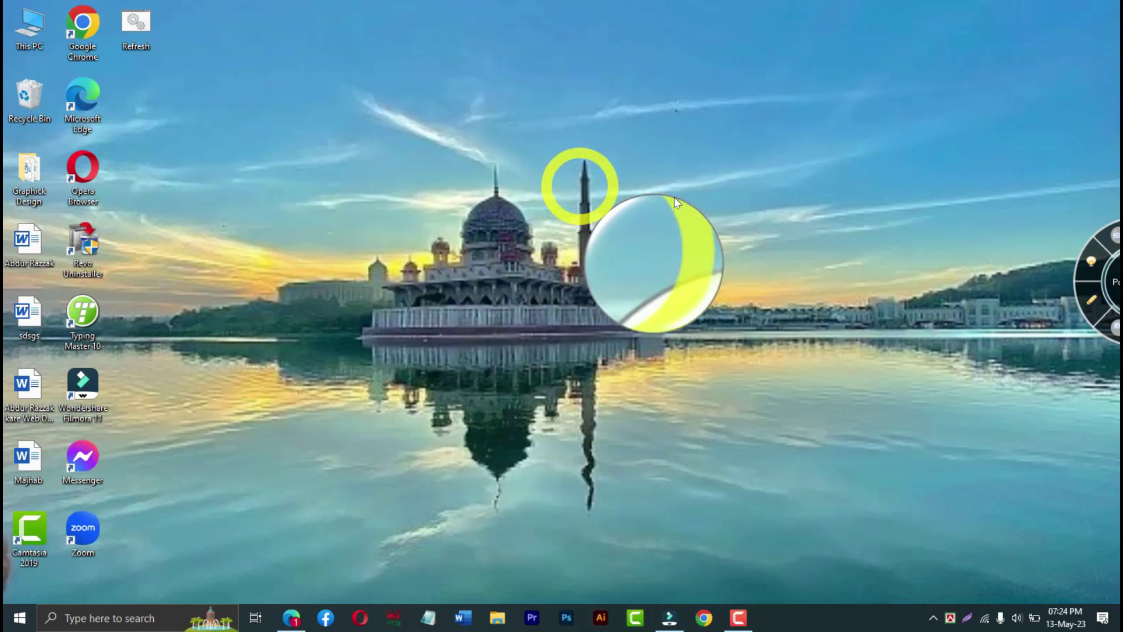
Step: Reopen the running Filmora recorder's control window from the system tray, move it to mid-screen and pause the recording
click(737, 619)
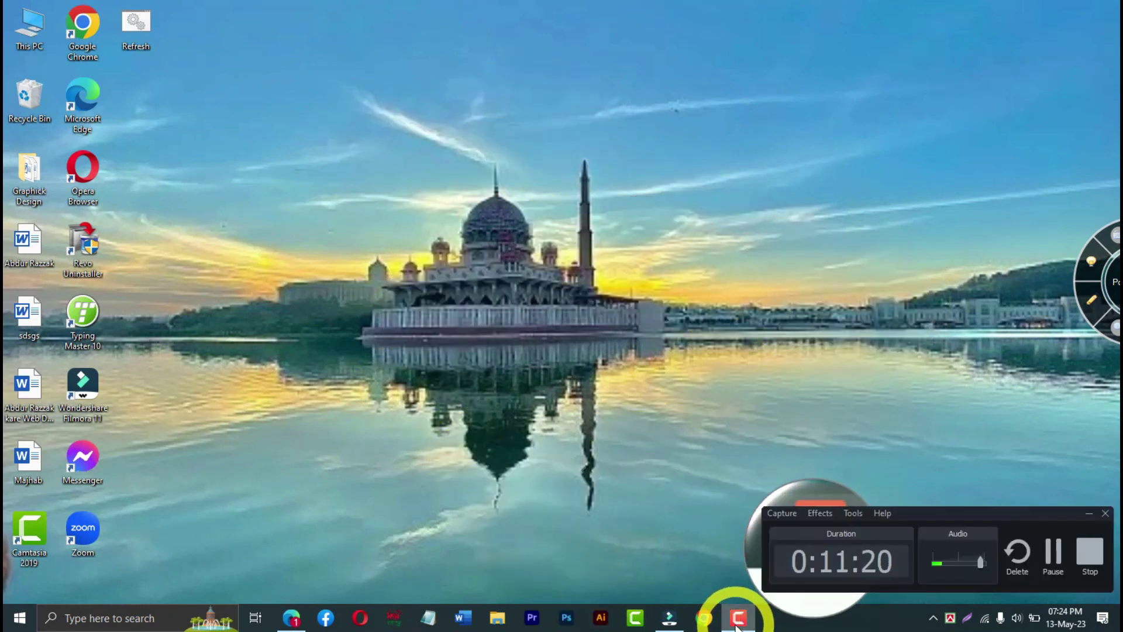
click(740, 620)
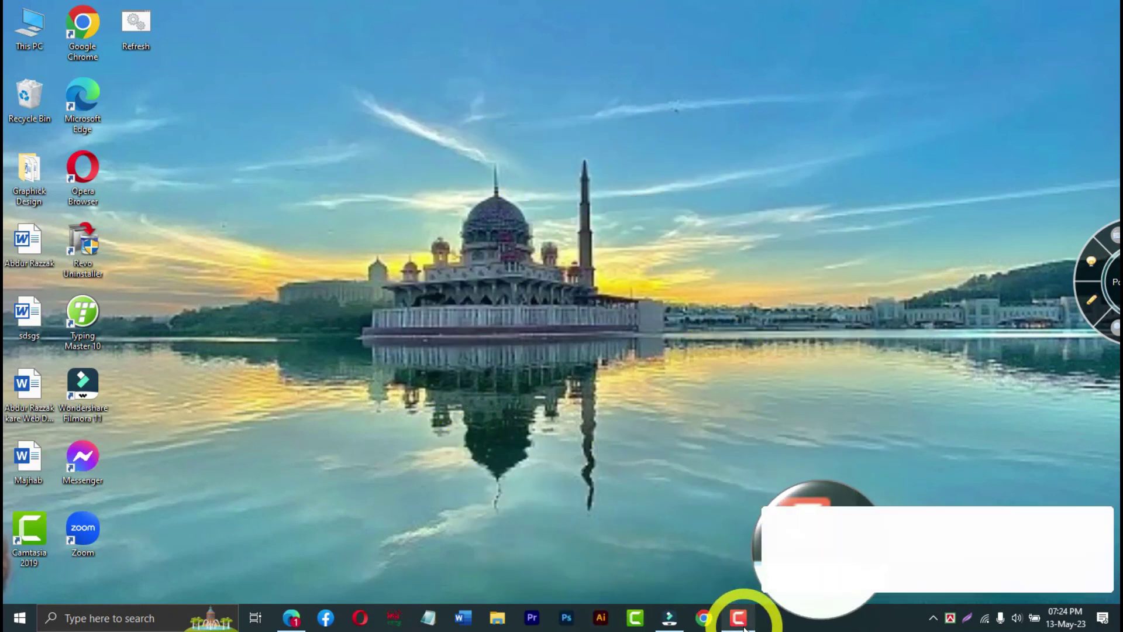
click(934, 619)
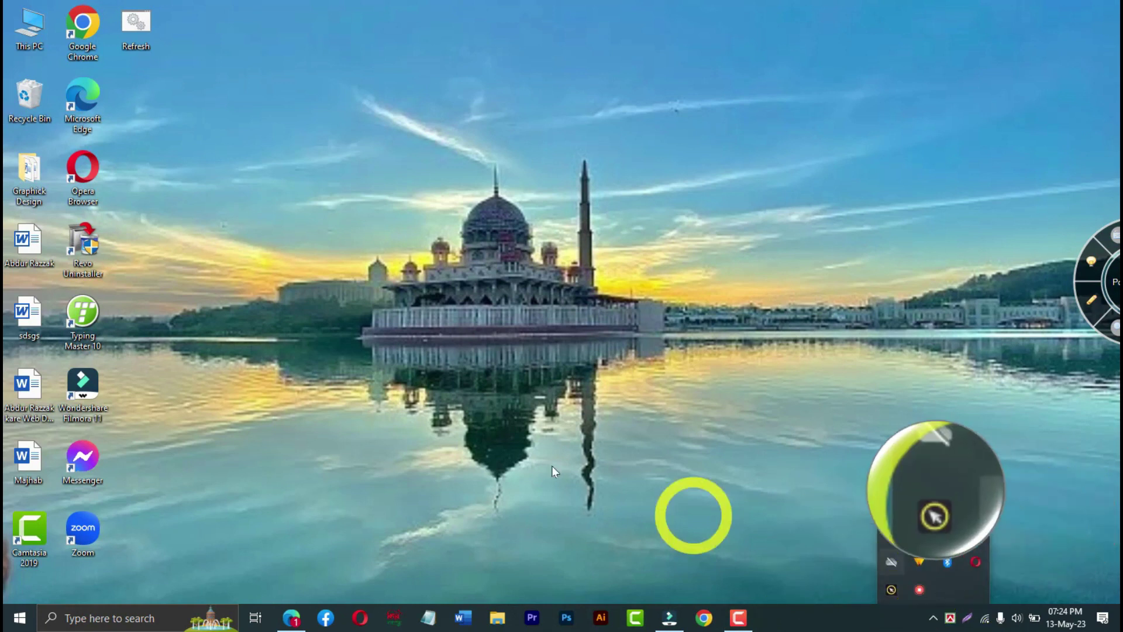
right_click(922, 592)
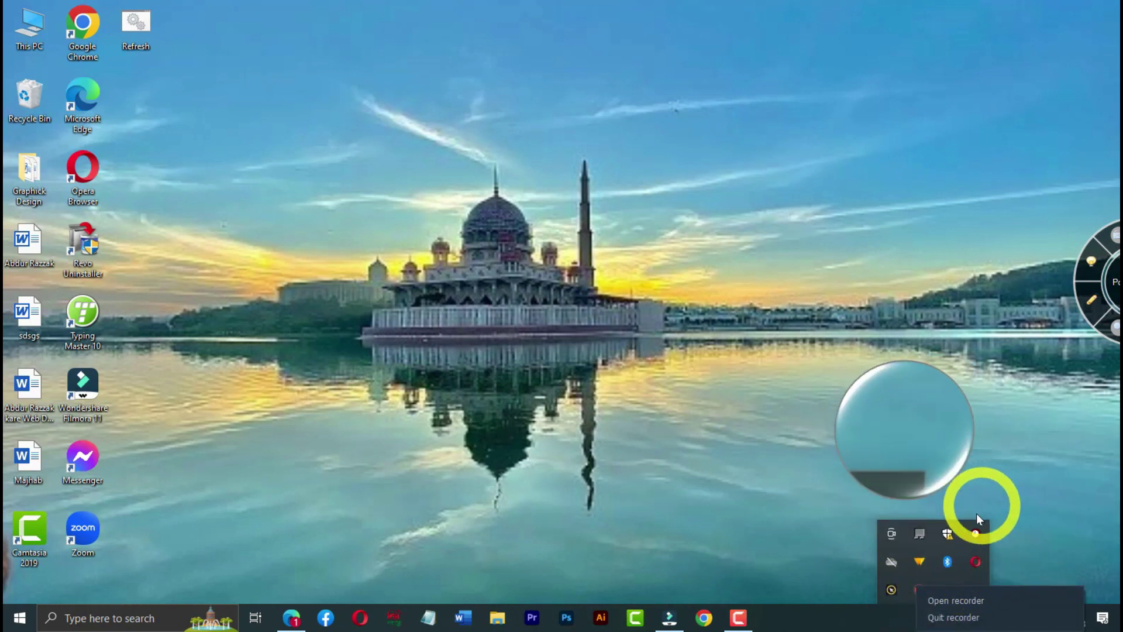
click(949, 598)
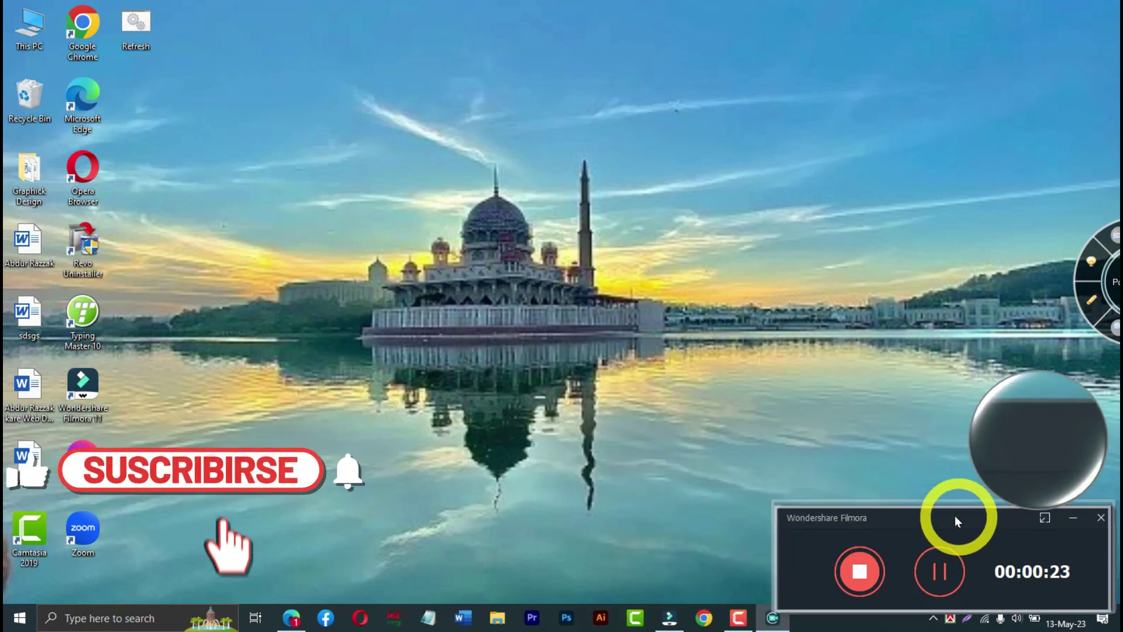
drag(507, 252, 506, 251)
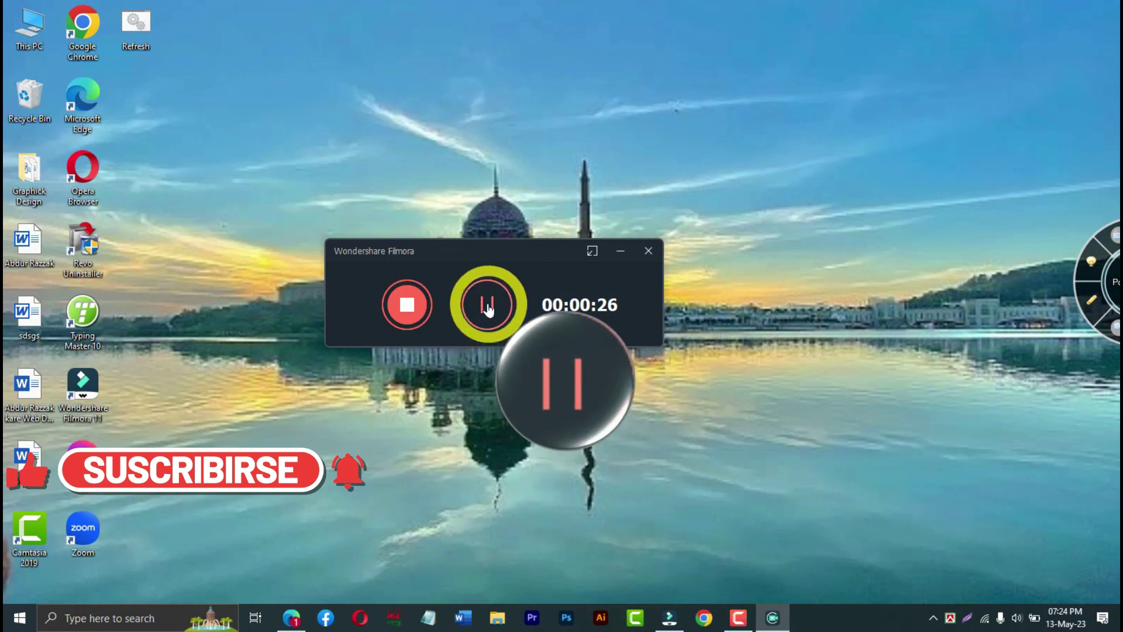
click(488, 305)
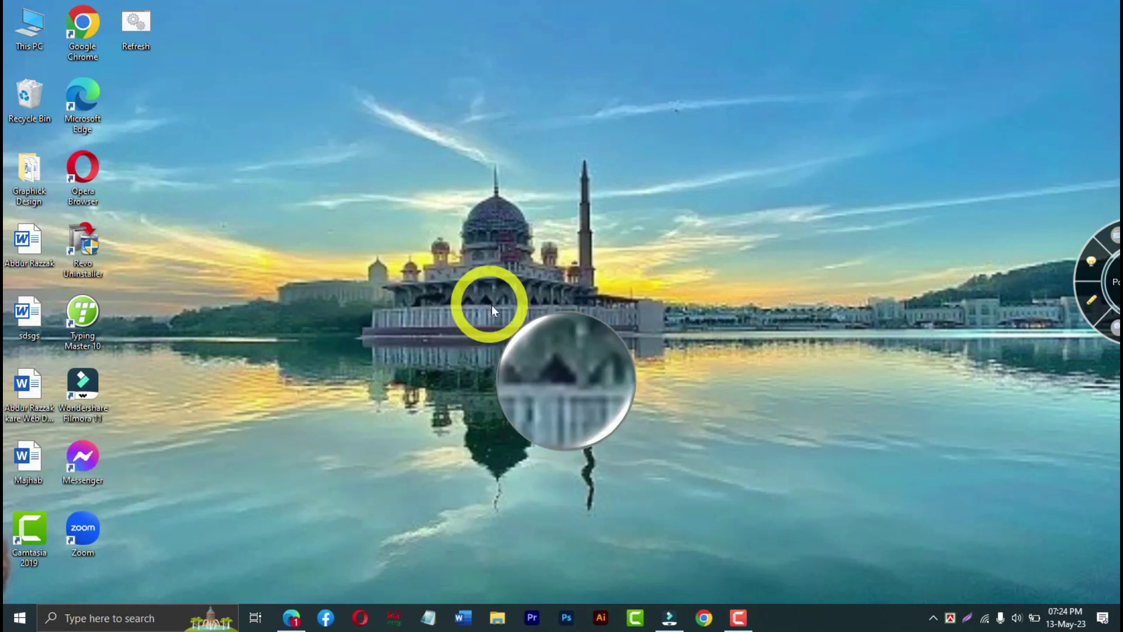
Step: Bring back the control window of the paused Filmora recorder and resume the recording
click(740, 616)
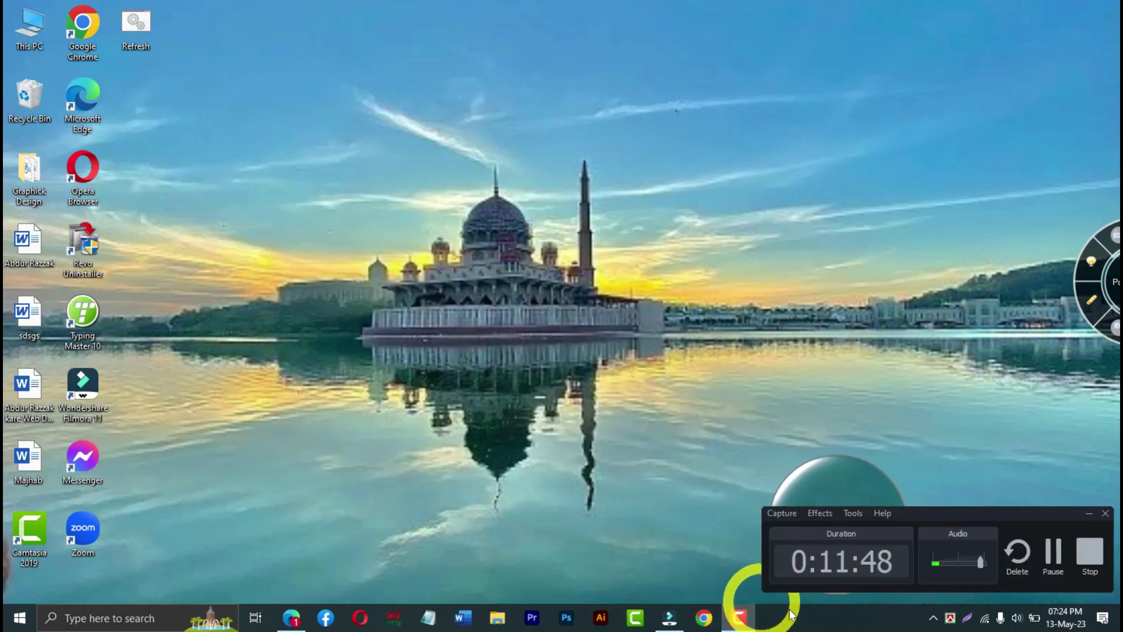
click(736, 619)
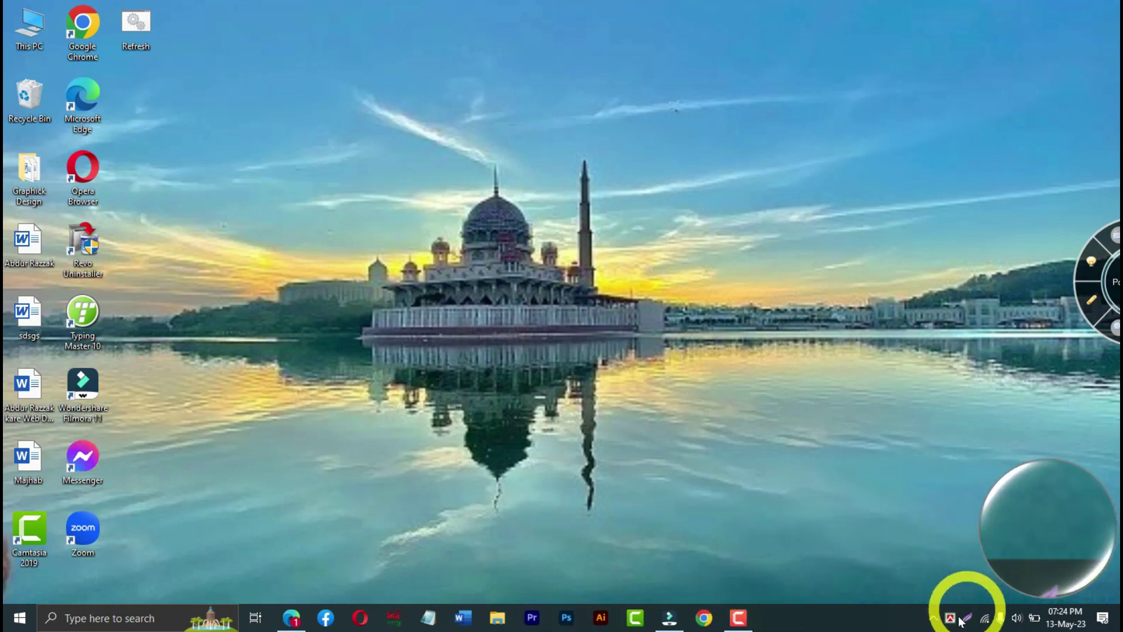
click(934, 618)
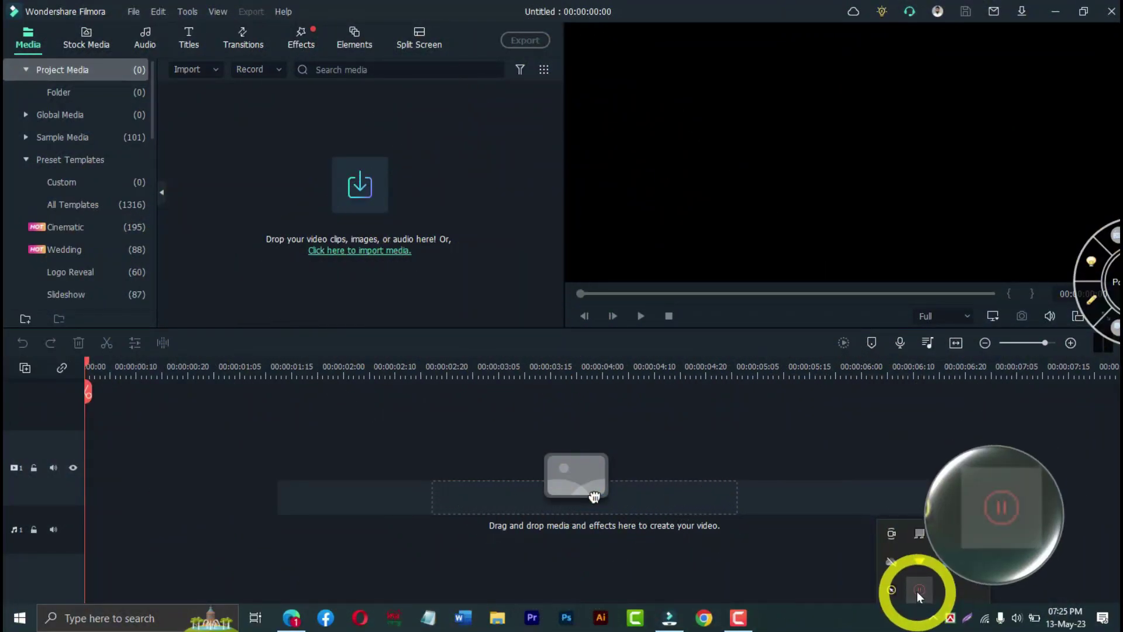
right_click(918, 592)
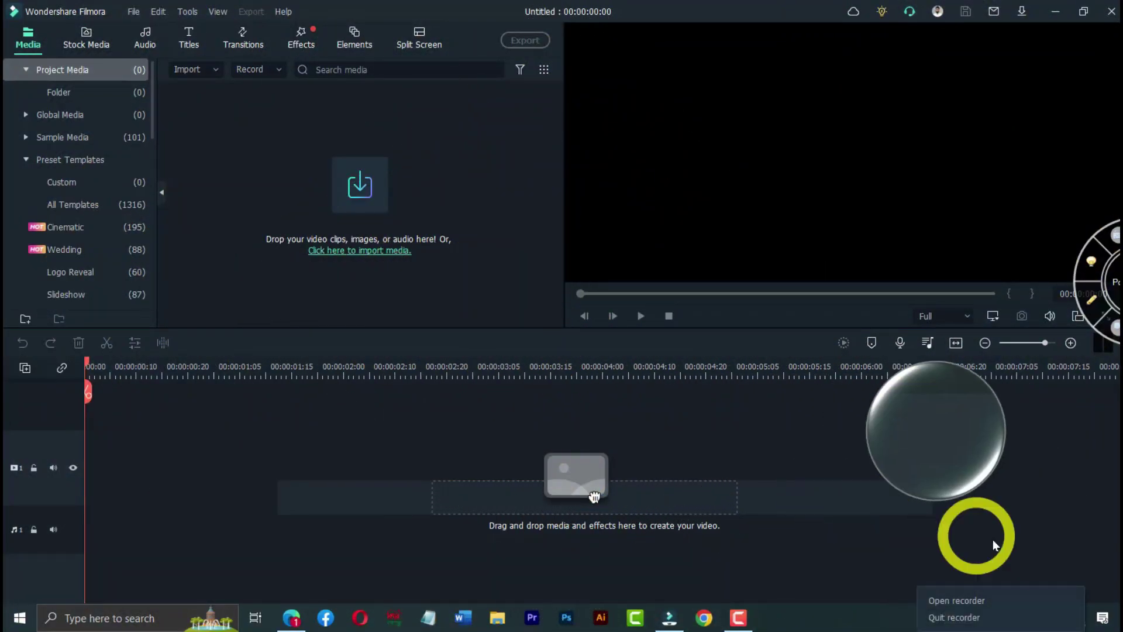
click(953, 606)
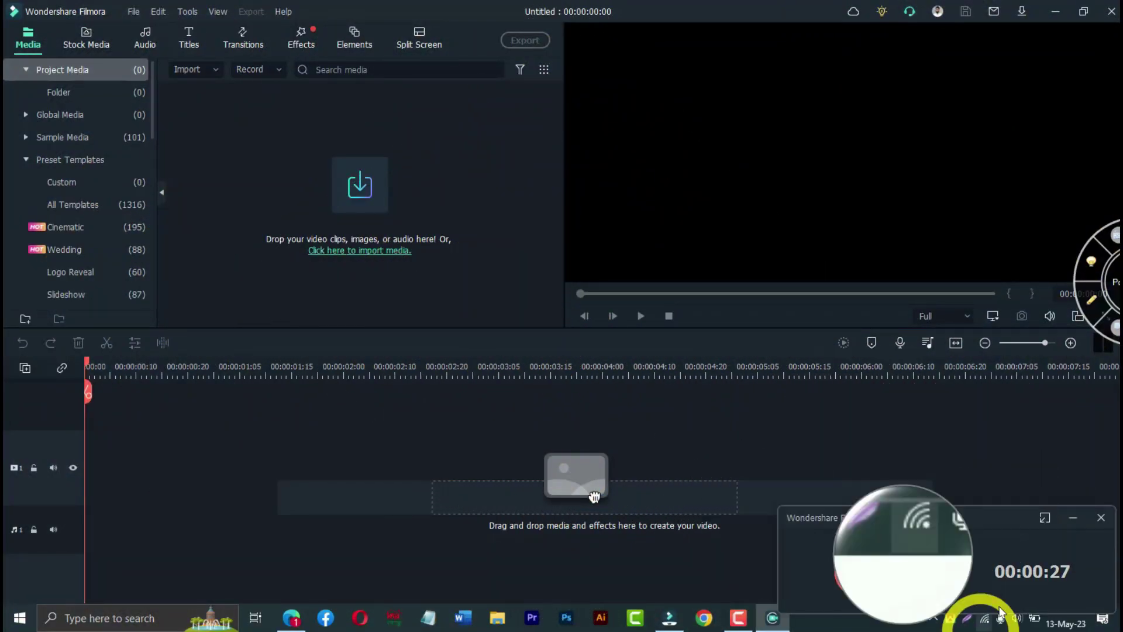
drag(1001, 513, 652, 347)
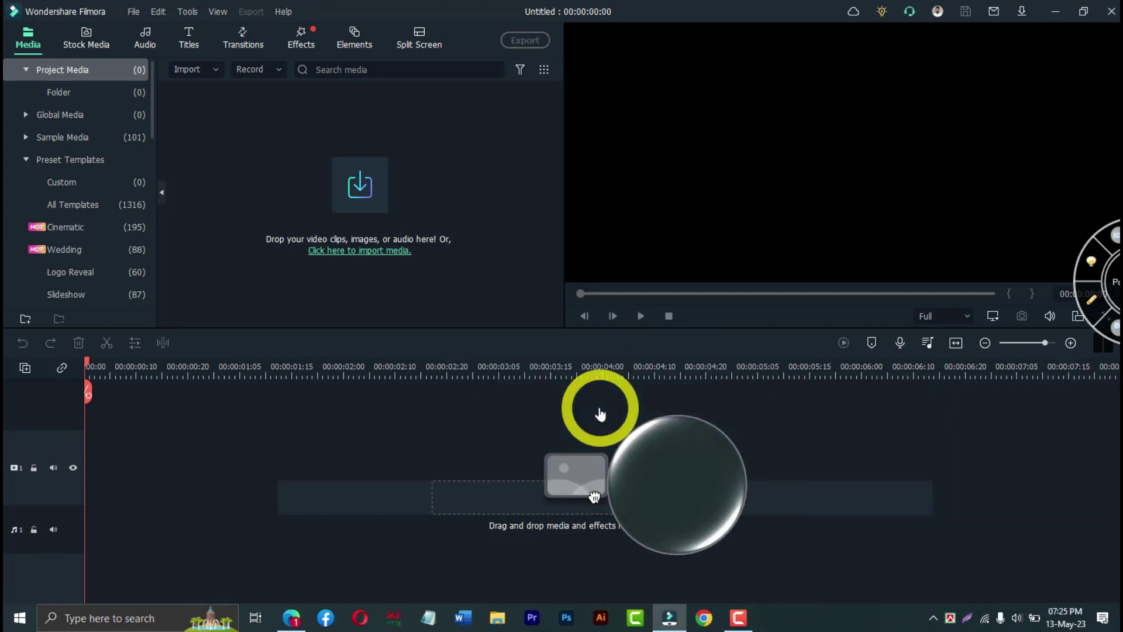
Step: Reopen the recorder's control window from the system tray, move it near mid-screen and stop the recording
click(929, 624)
right_click(918, 581)
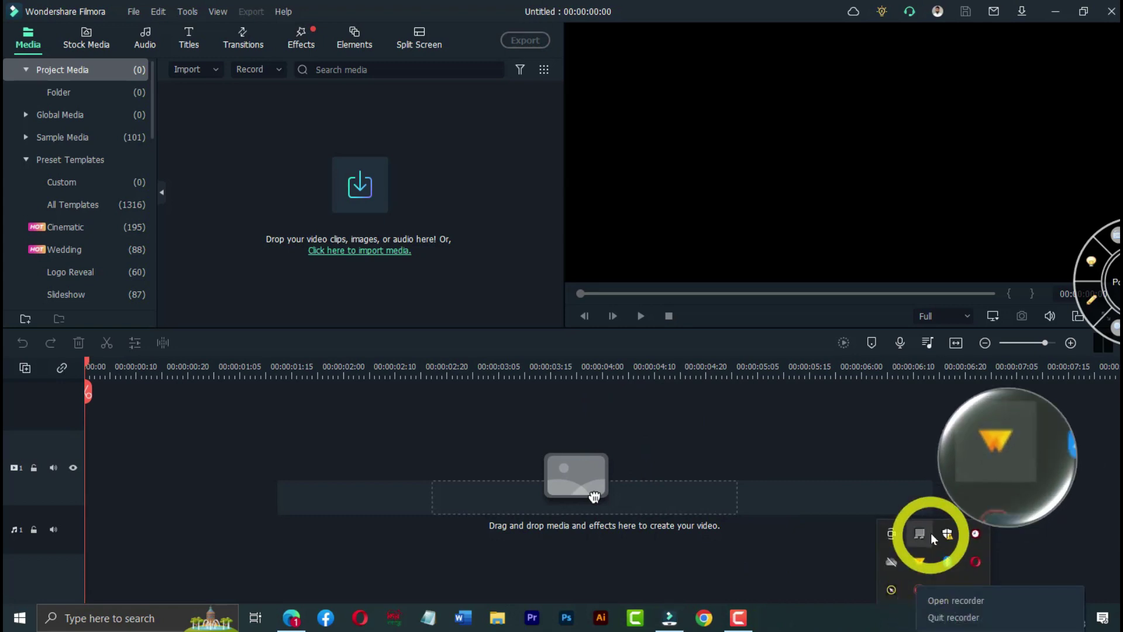
click(956, 598)
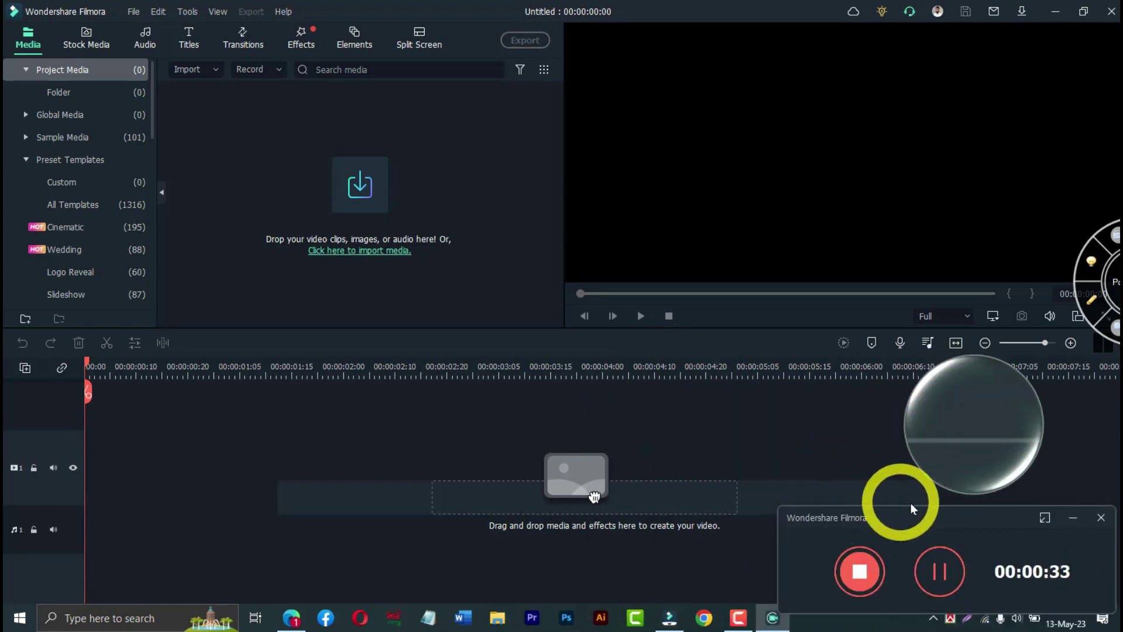
drag(920, 514, 510, 289)
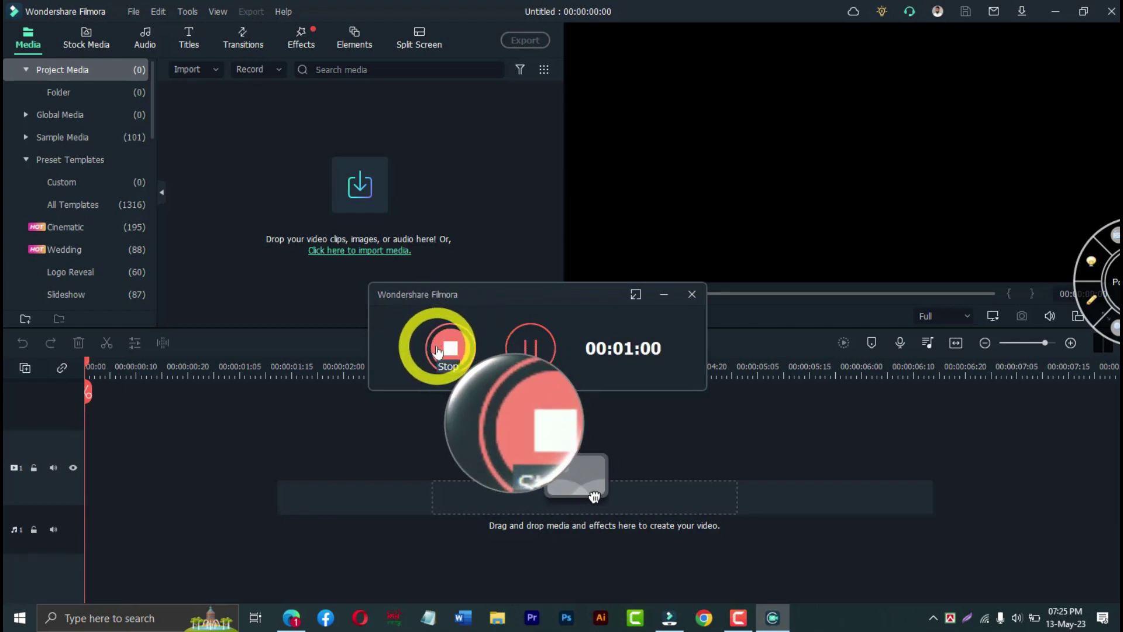
click(438, 350)
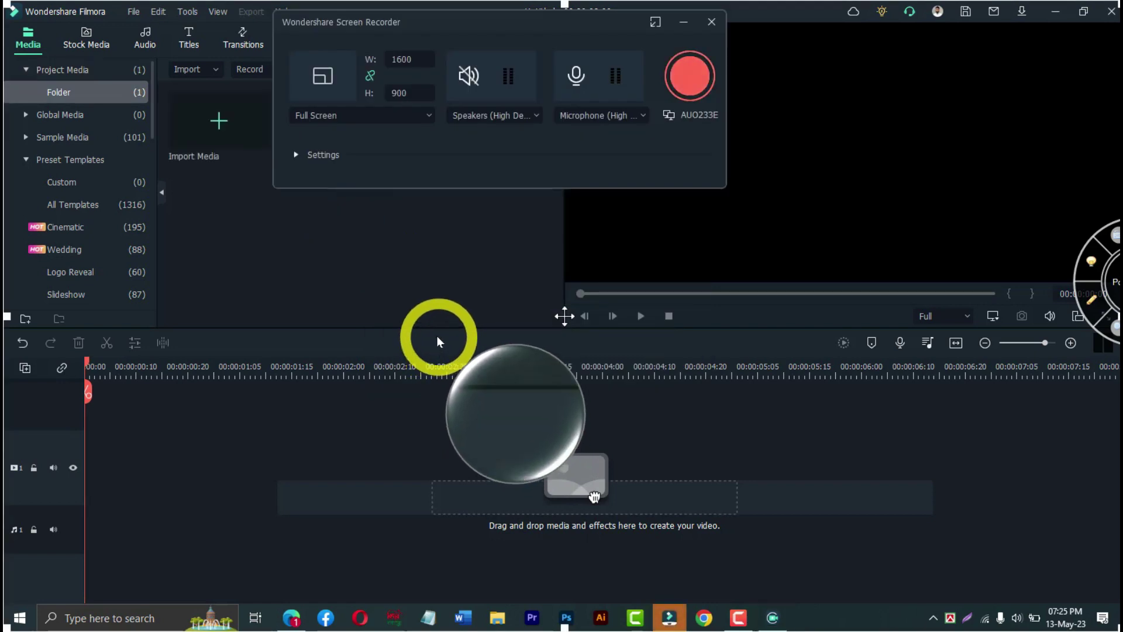
Step: Place the recorded clip VID_20230513_192412 at the start of video track 1, close the recorder and keep the 1920 x 1080 25fps project settings
drag(628, 38, 851, 122)
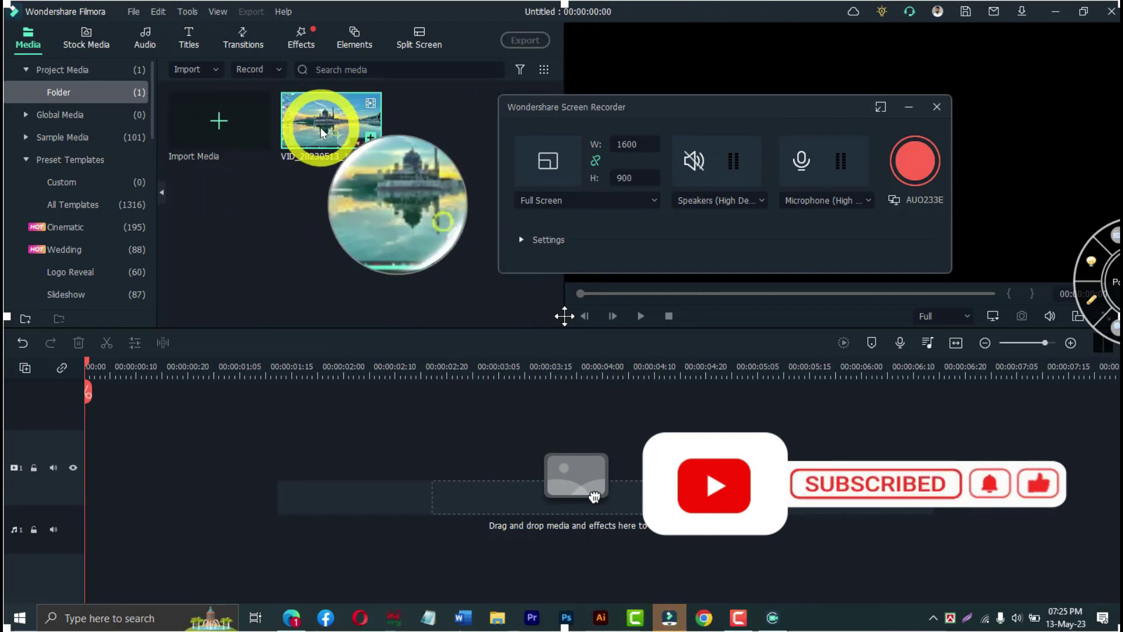
drag(321, 132, 85, 500)
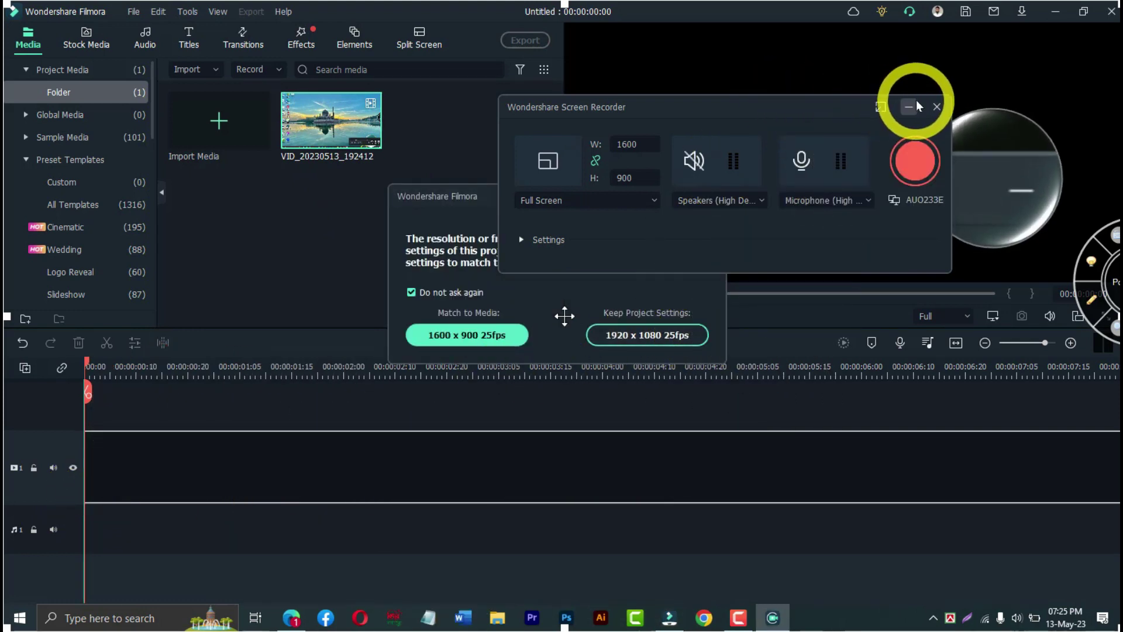
click(936, 107)
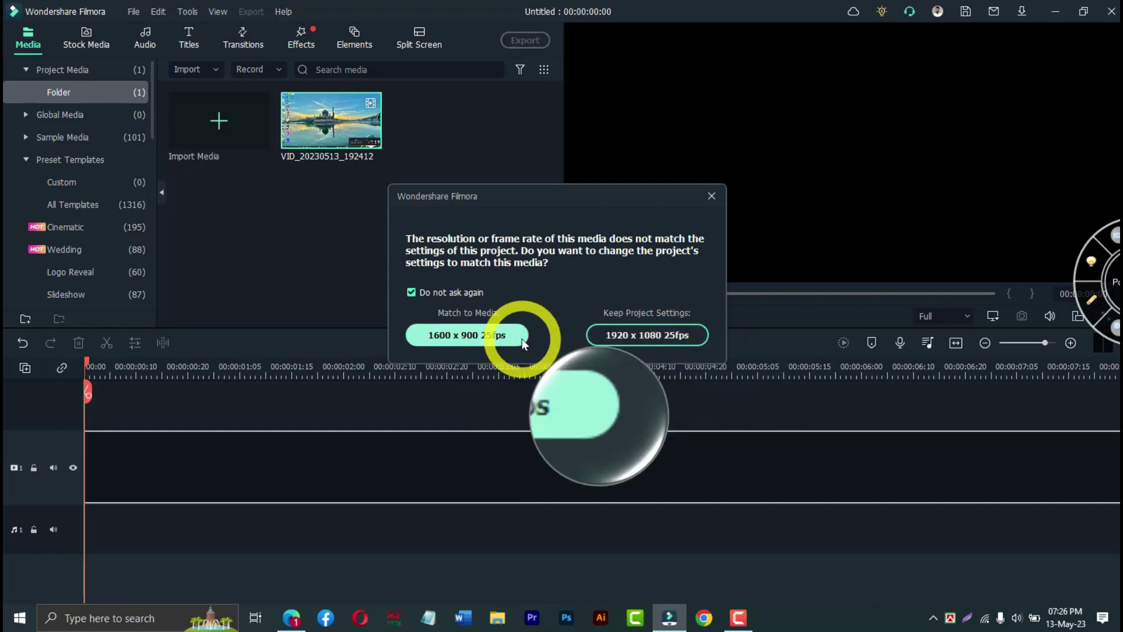
click(631, 335)
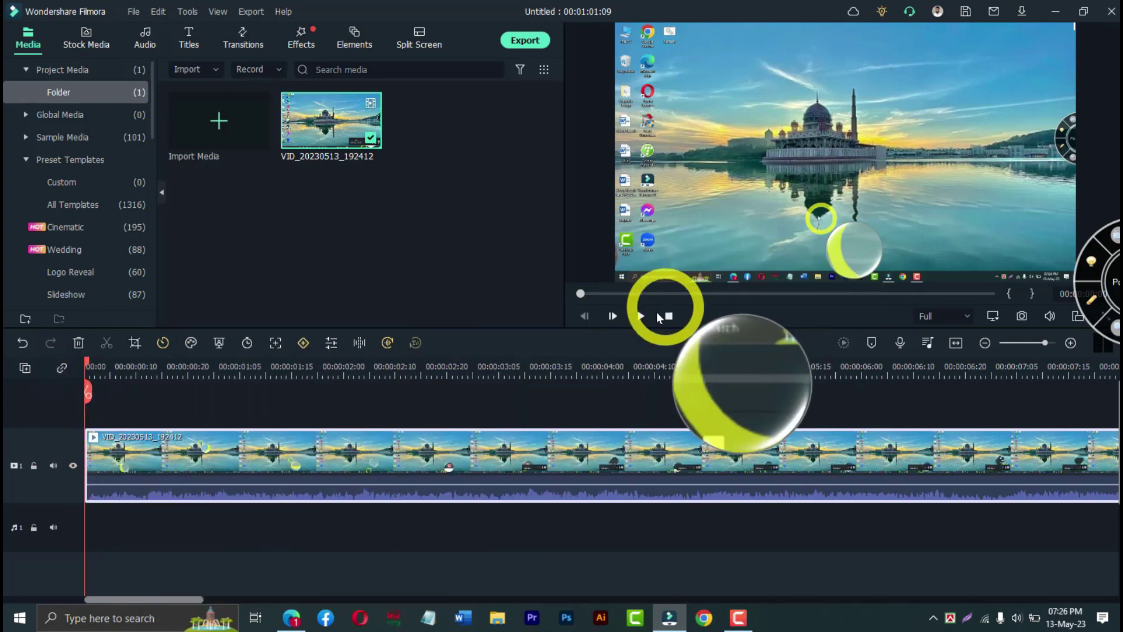
Step: Play the recorded clip from the start of the timeline to check it, then pause at about 25 seconds
click(640, 316)
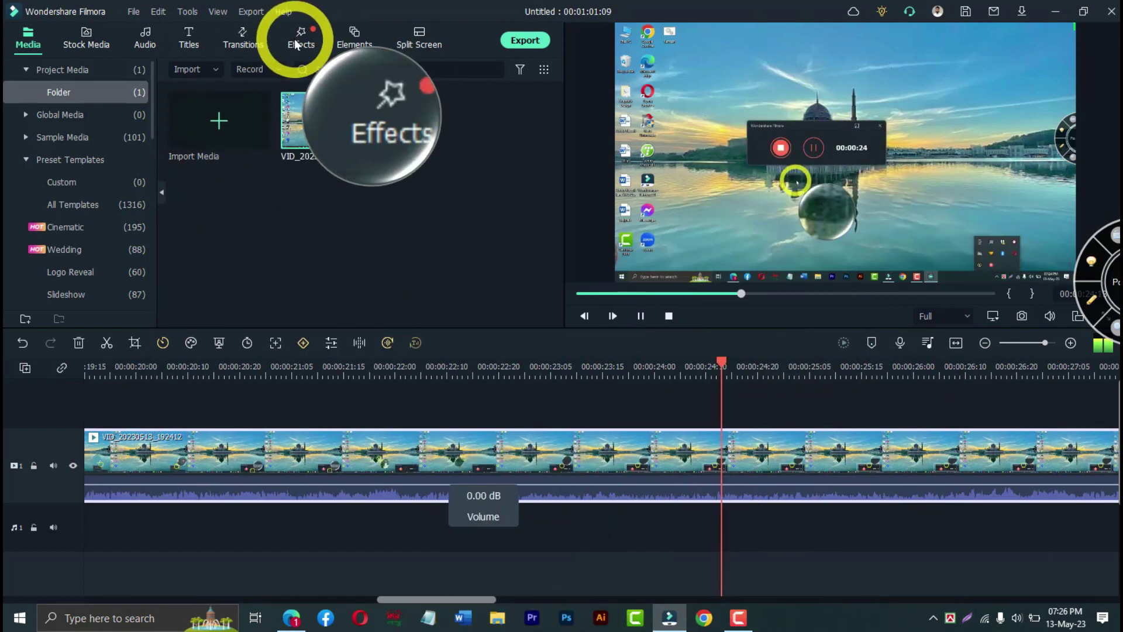
click(325, 46)
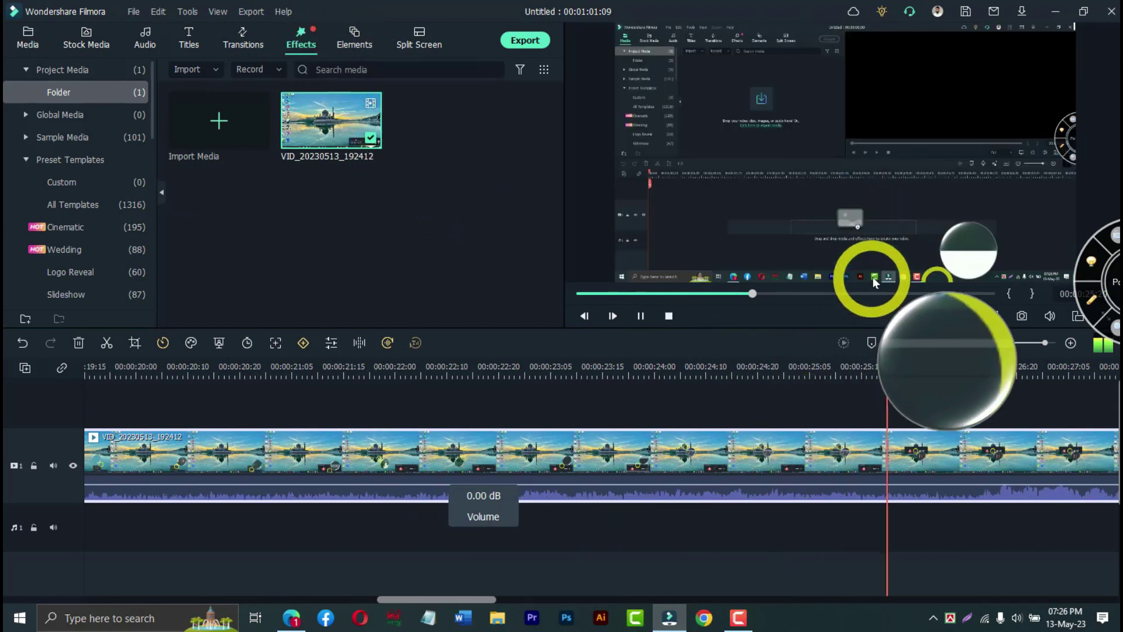
click(642, 316)
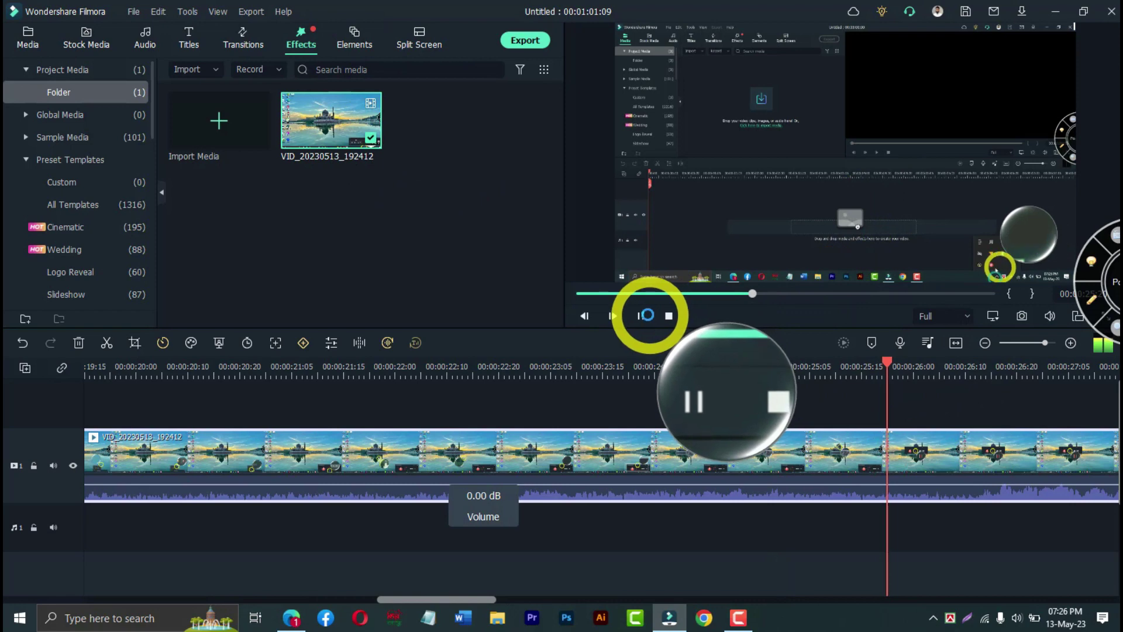